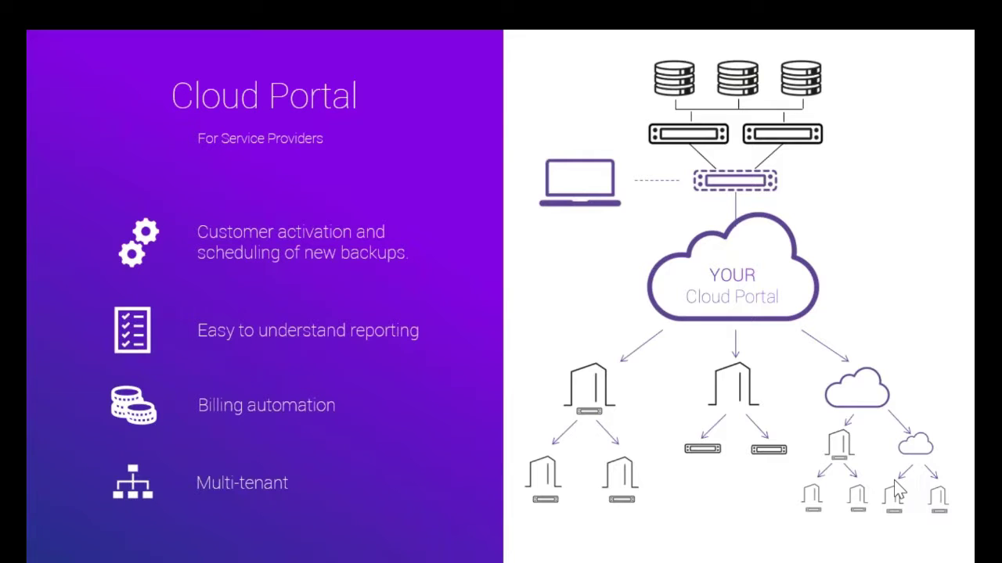
- Advance the presentation to the Cloud Portal for Enterprises slide
key(Right)
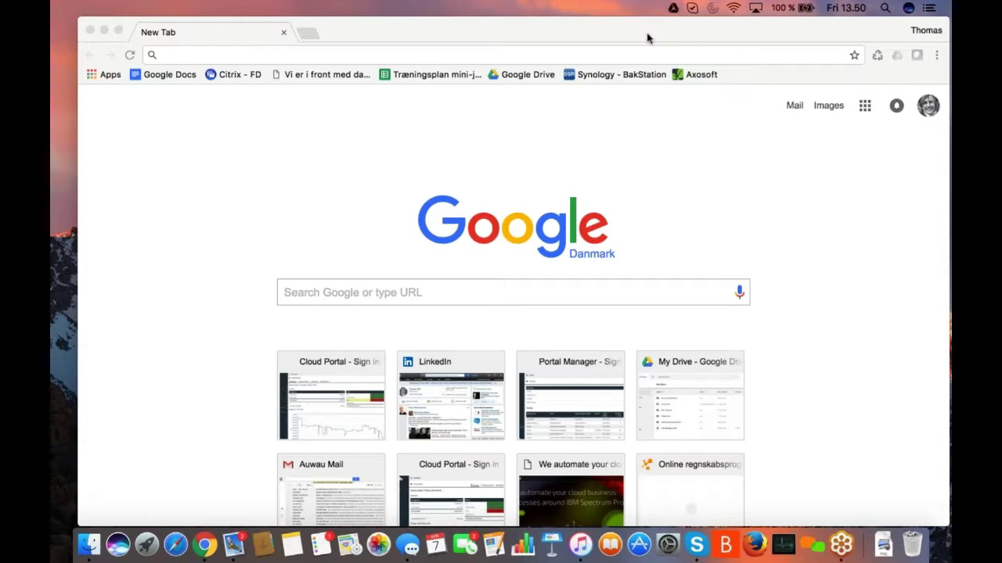
- Load backupportal.com in Chrome from the 'ba' address suggestion
click(646, 32)
drag(646, 32, 642, 21)
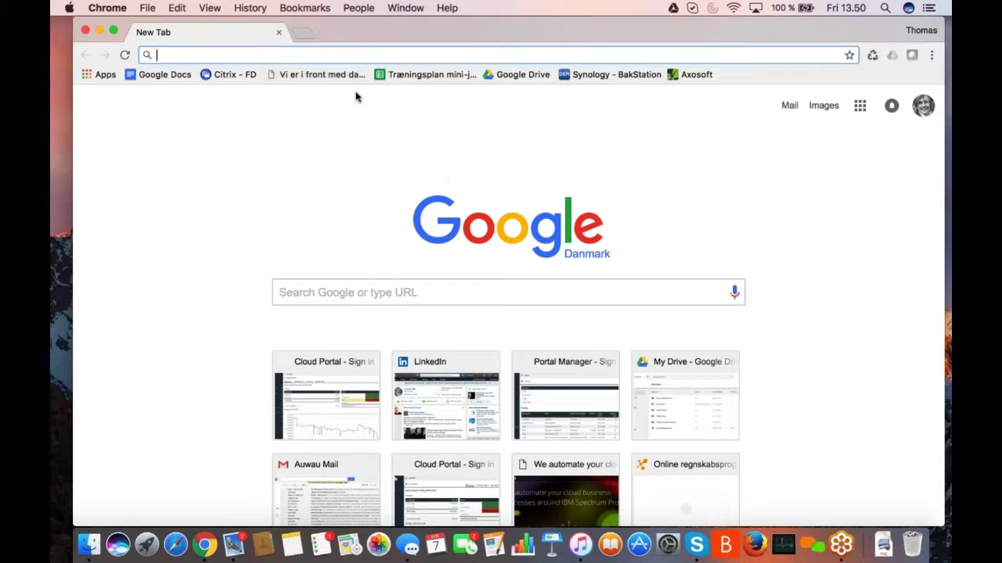
text(backupportal.com)
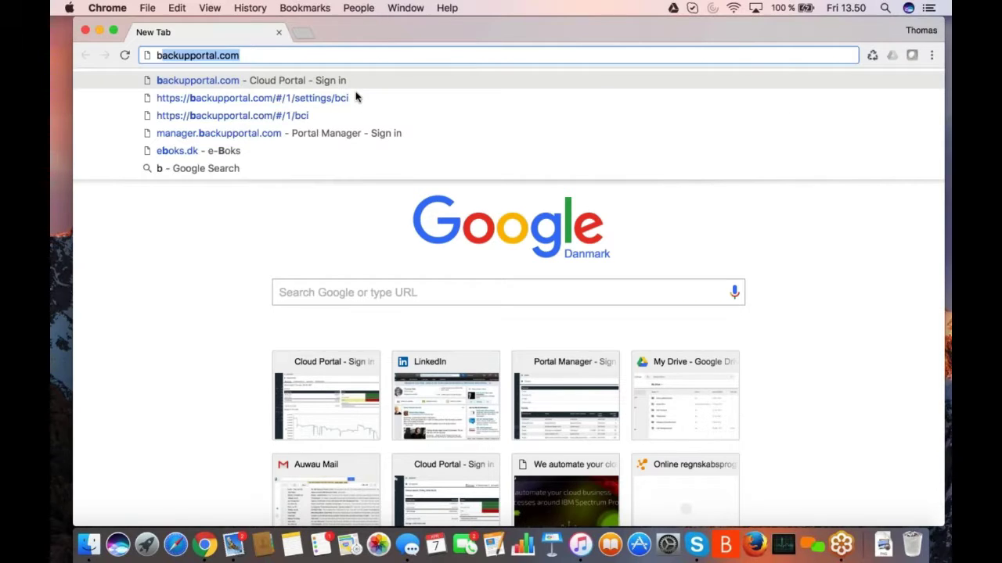
key(Return)
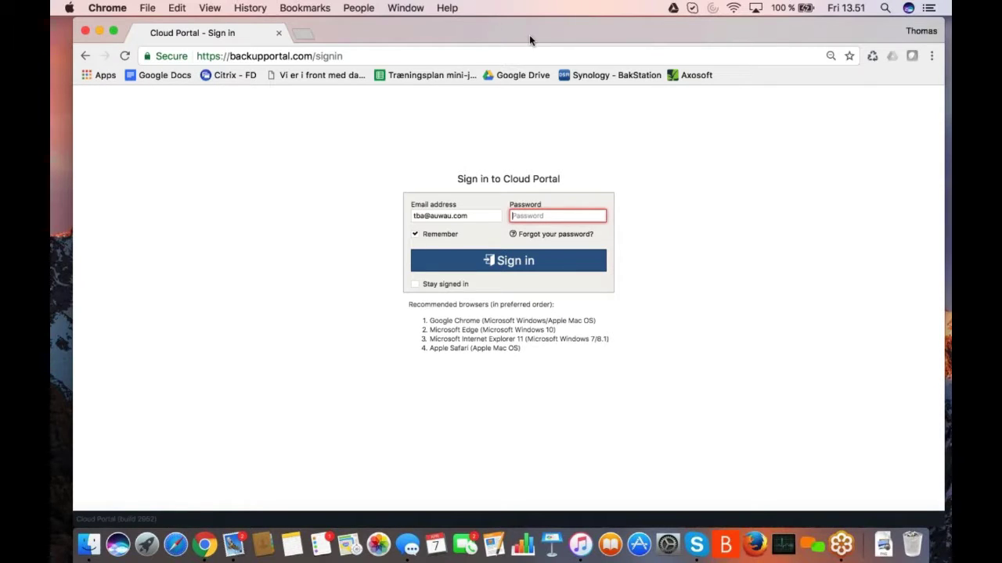
- Enter the account password on the backupportal.com sign-in page
drag(532, 30, 530, 26)
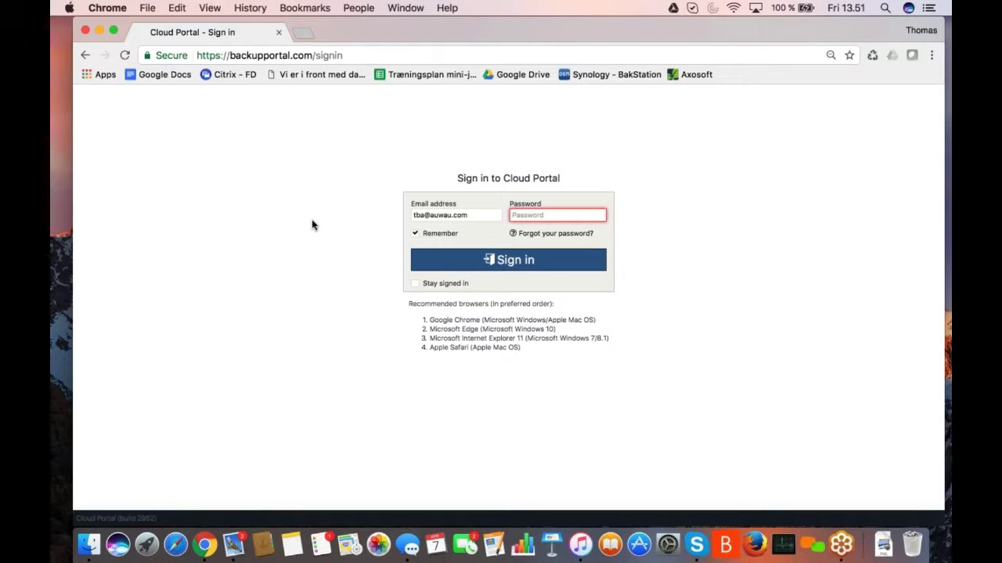
text(****)
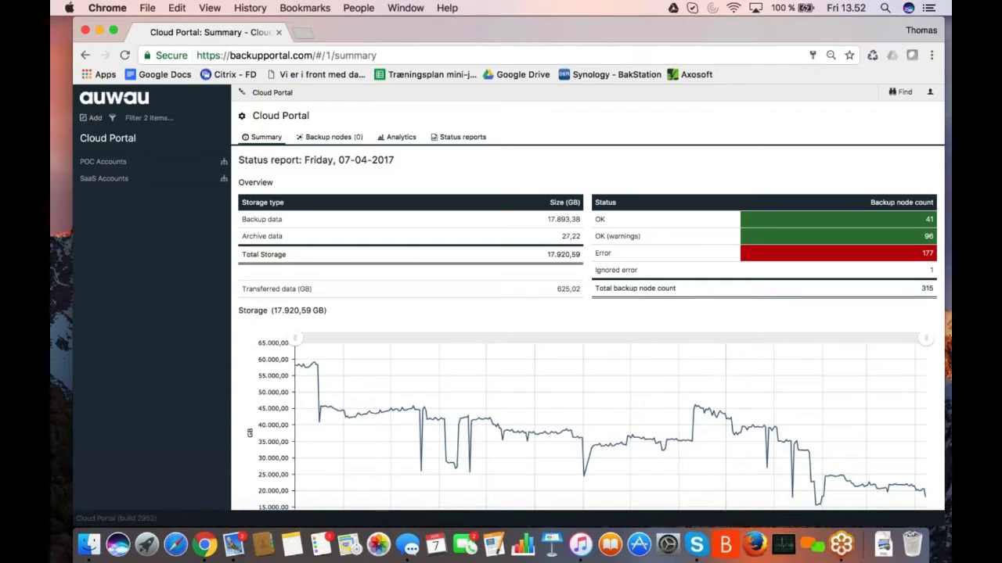
- Scroll down to the Summary's storage chart and zoom it to a shorter date range
click(102, 159)
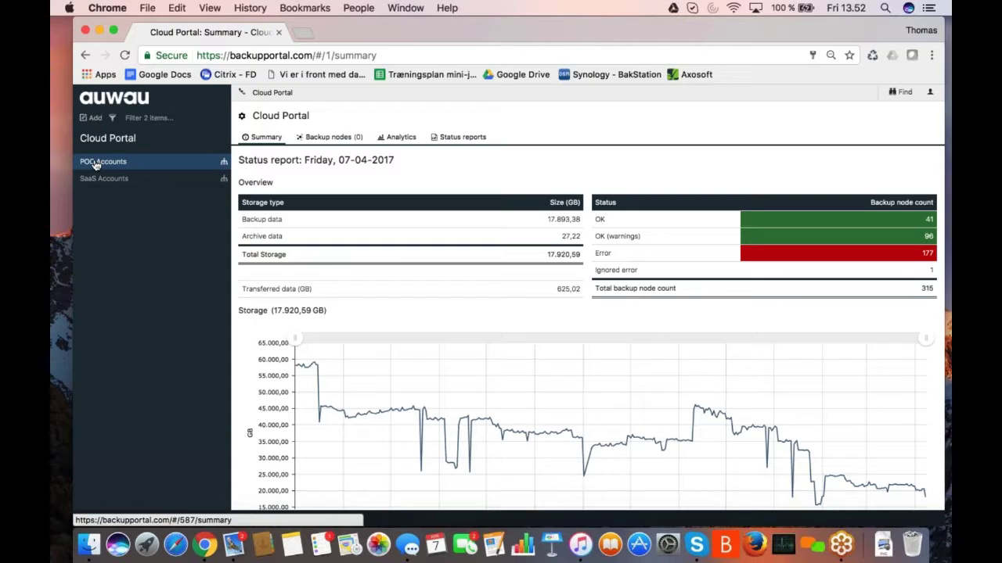
click(92, 180)
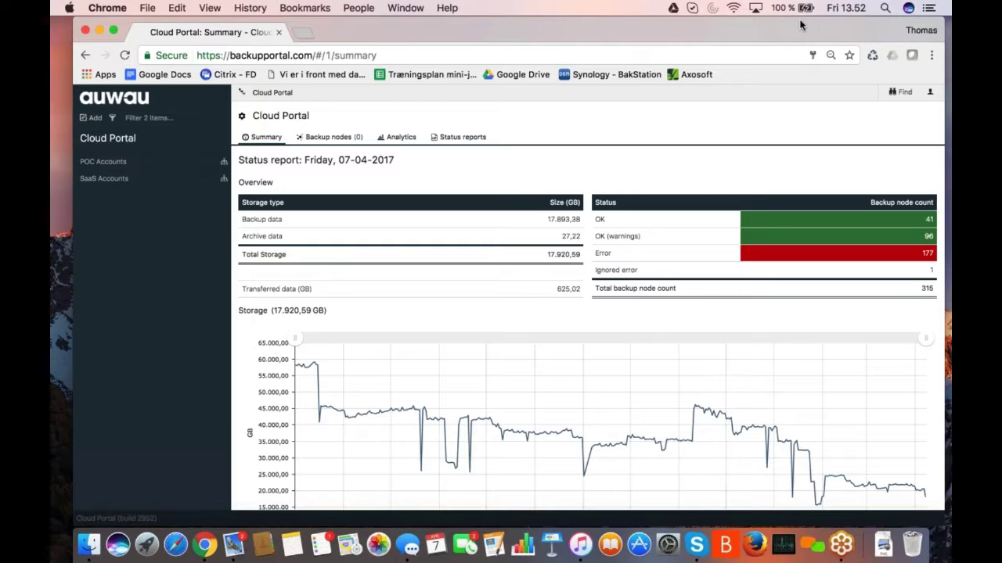
scroll(638, 270, down, 3)
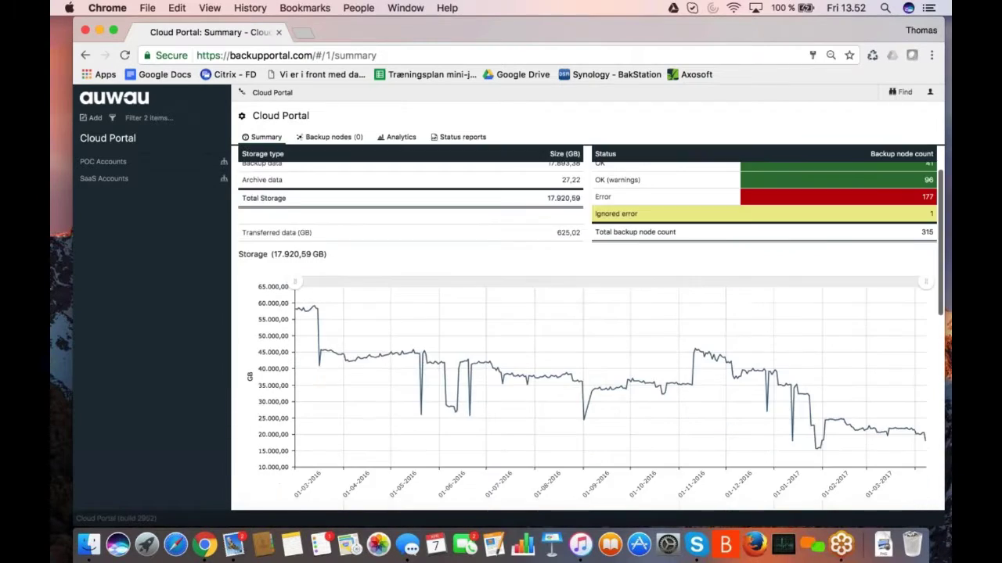
scroll(633, 281, down, 4)
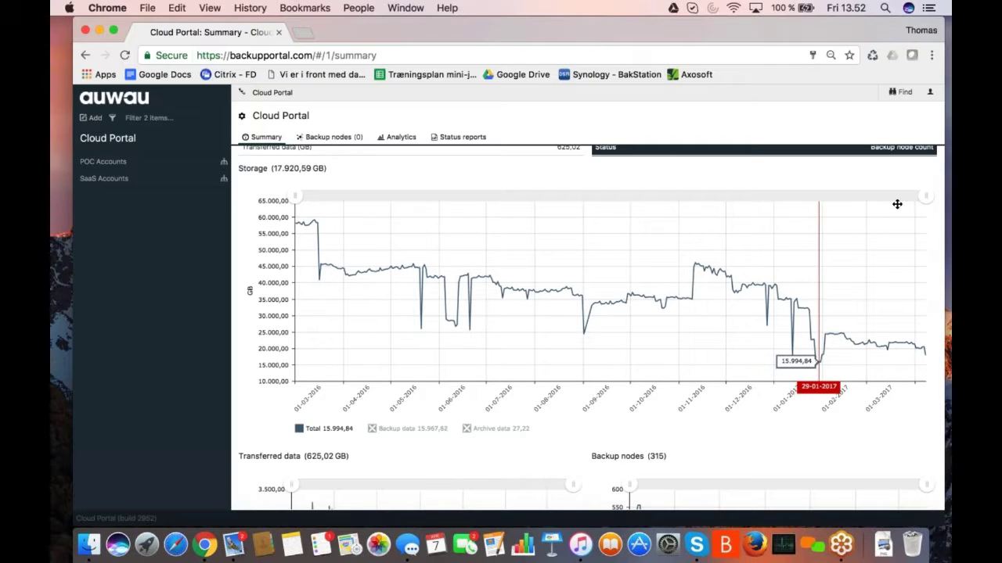
drag(926, 196, 926, 196)
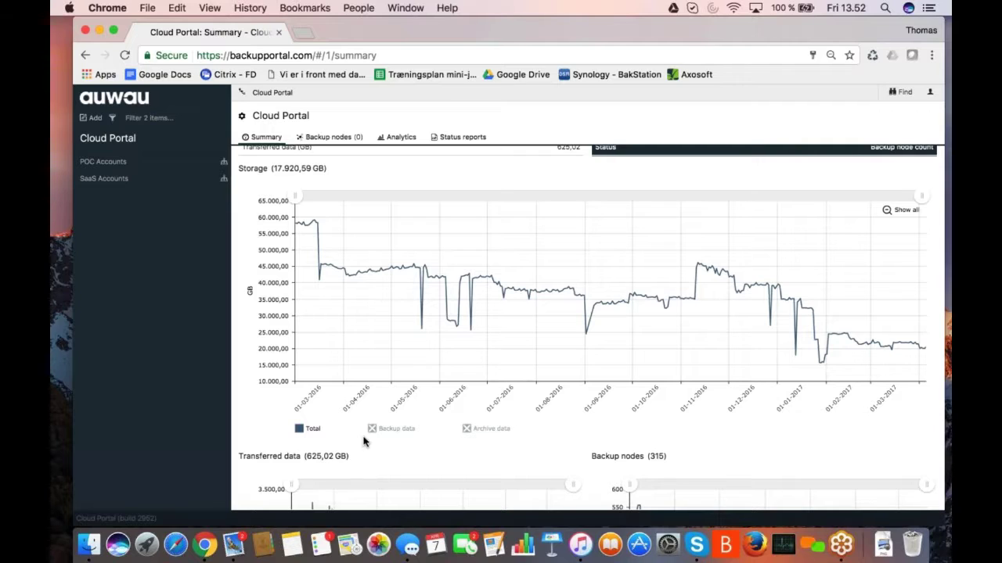
- Add the Archive data series and hide Total, leaving only archive data plotted
click(466, 432)
scroll(570, 423, down, 1)
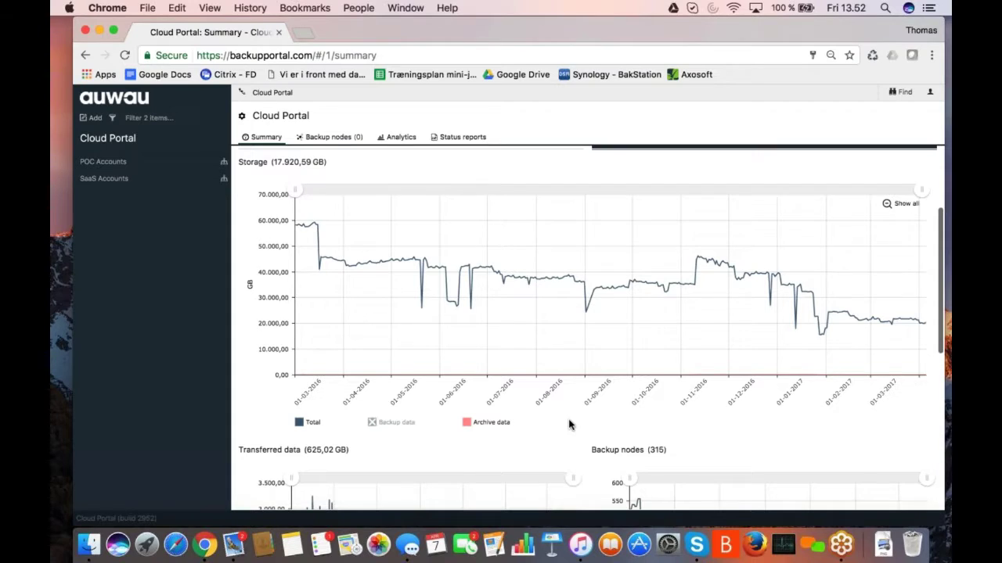
scroll(569, 424, down, 1)
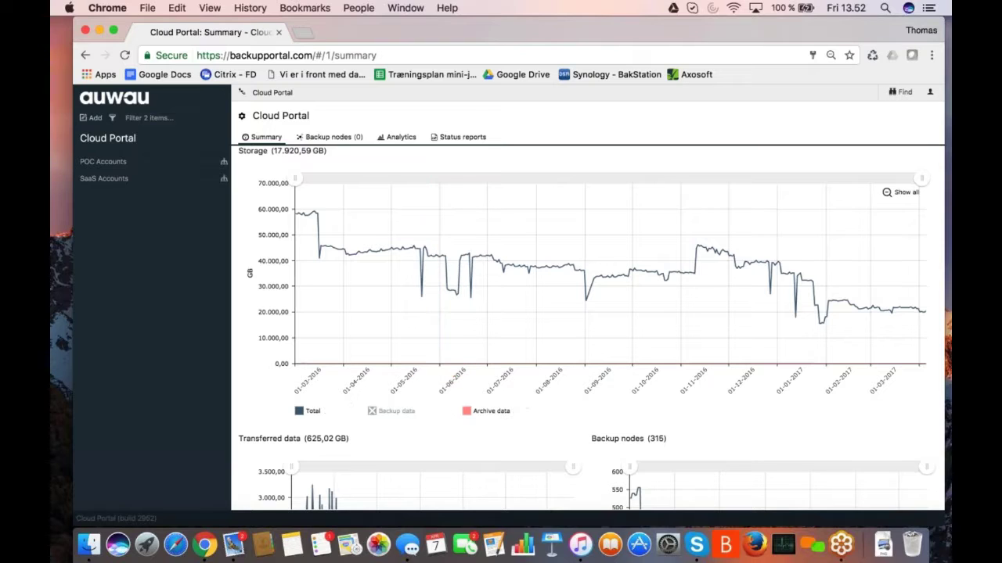
click(301, 415)
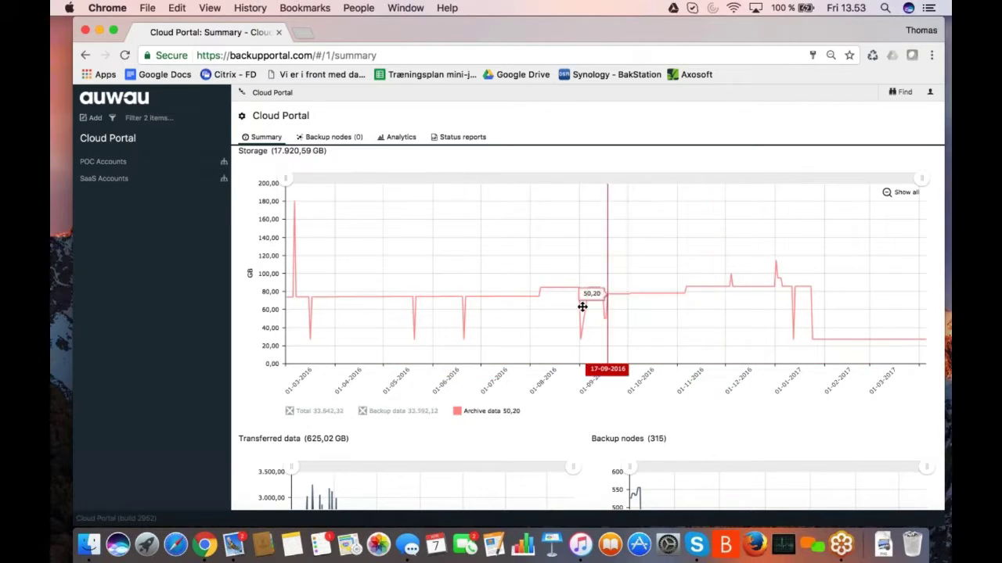
scroll(583, 307, down, 1)
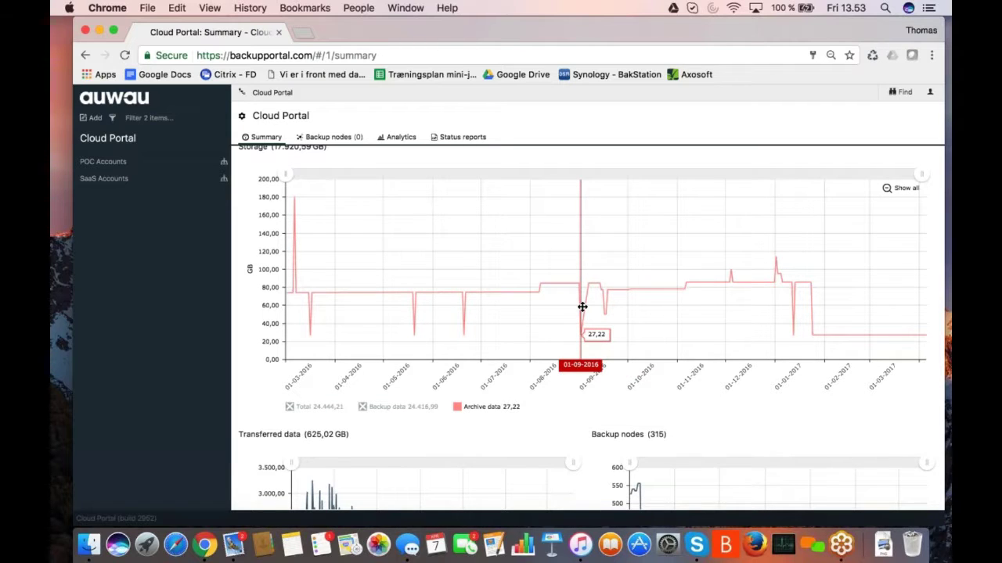
scroll(582, 306, down, 5)
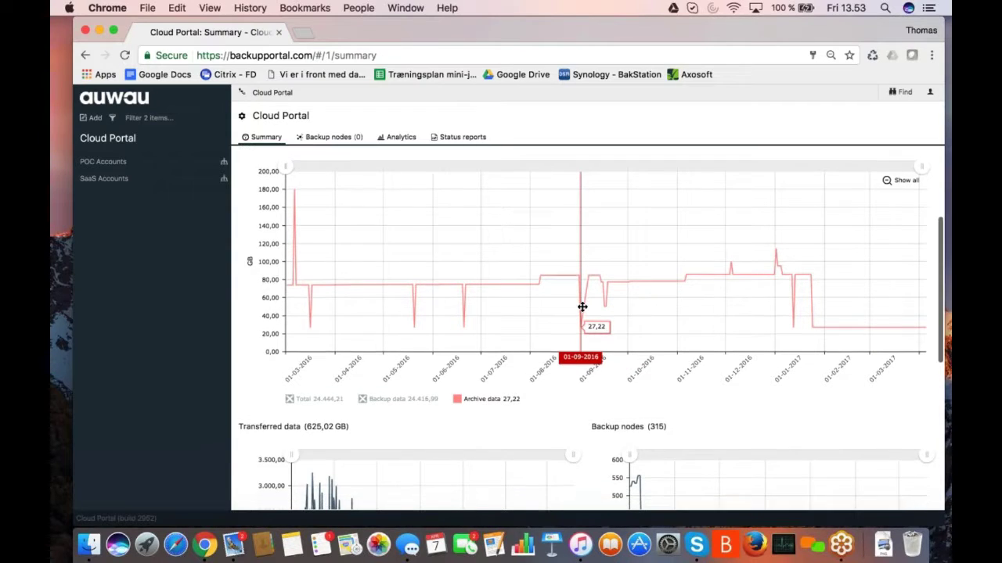
scroll(582, 306, down, 2)
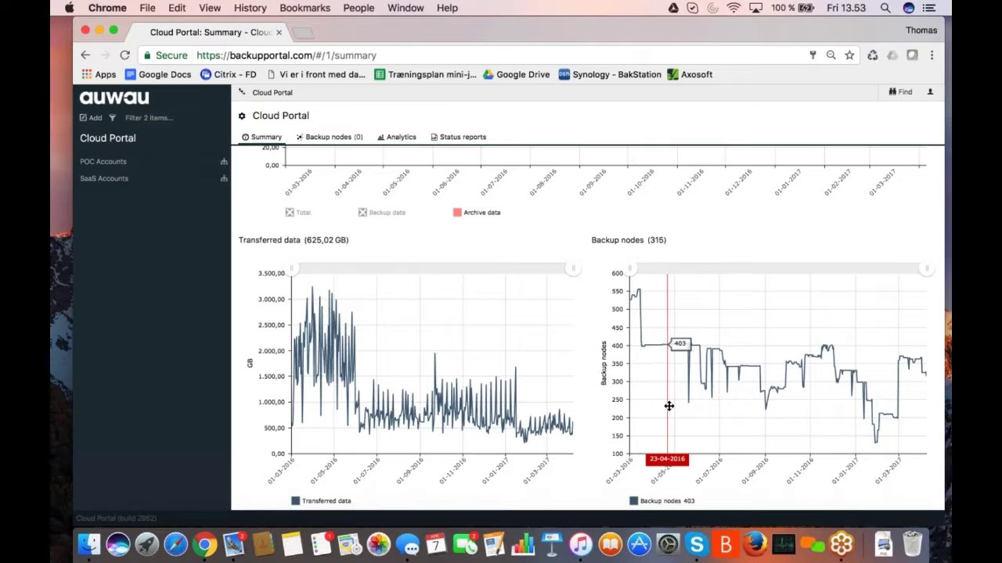
scroll(765, 414, down, 1)
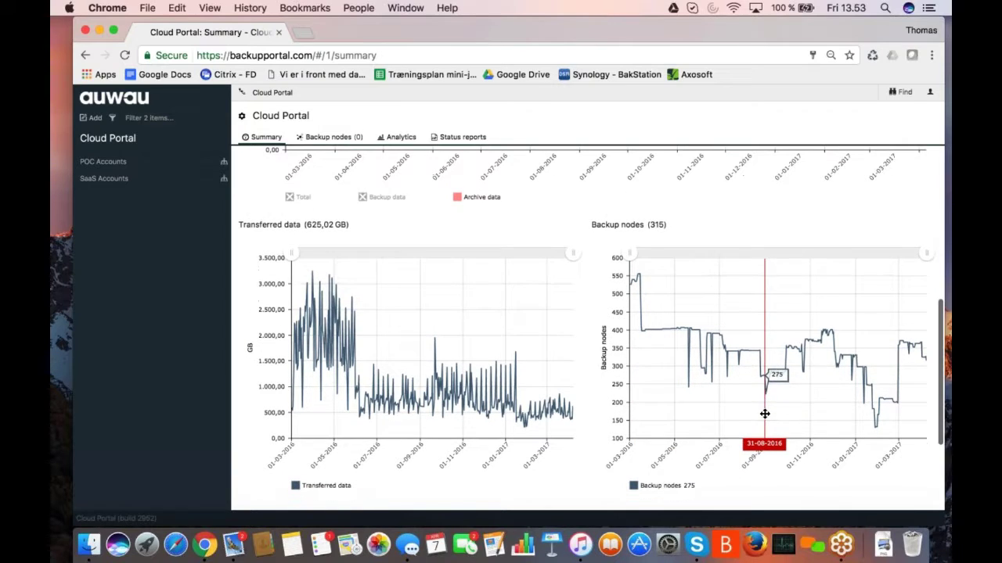
scroll(867, 403, down, 2)
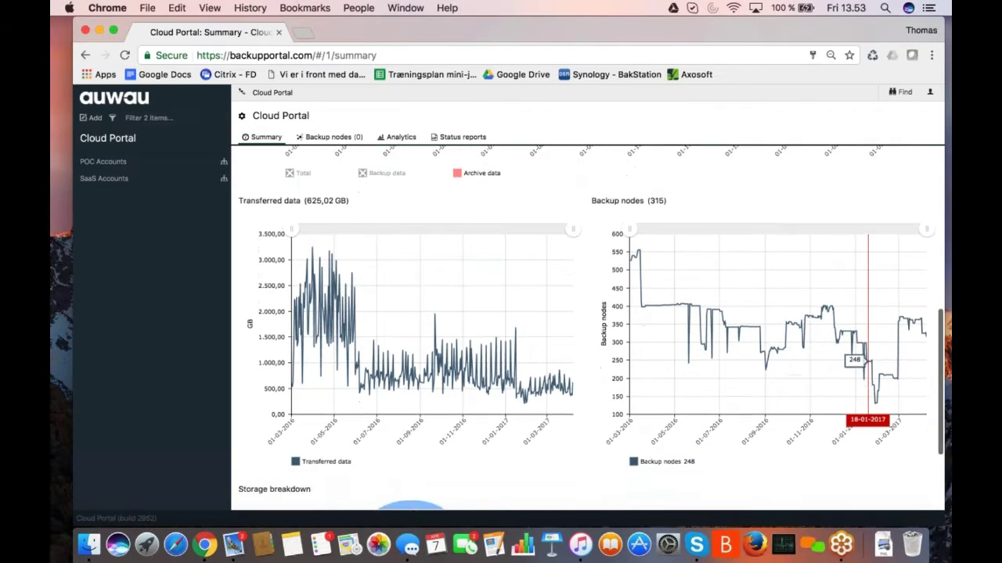
scroll(867, 403, down, 5)
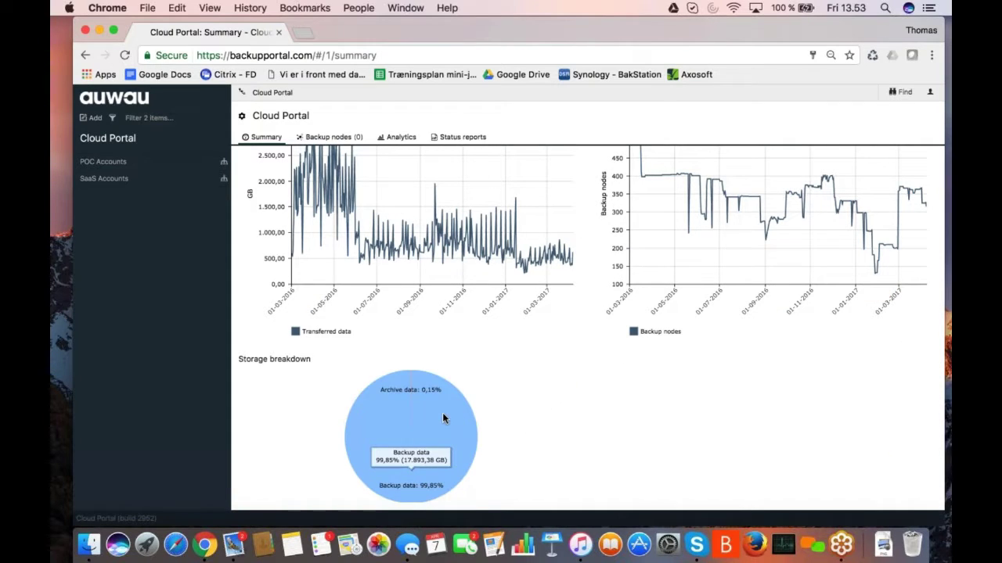
scroll(559, 418, up, 10)
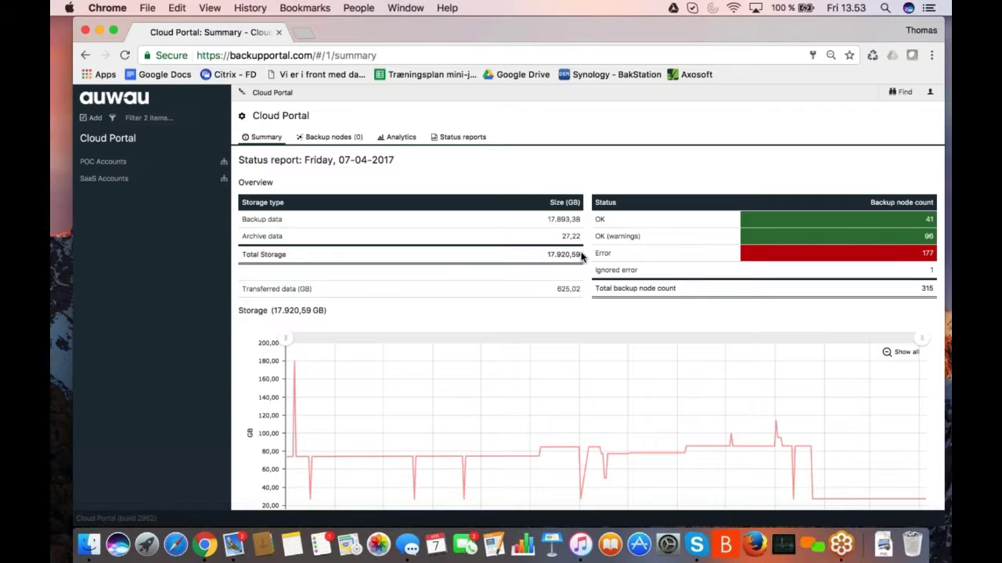
- Show the 07/04/2017 status report and scroll through its backup node table
click(458, 138)
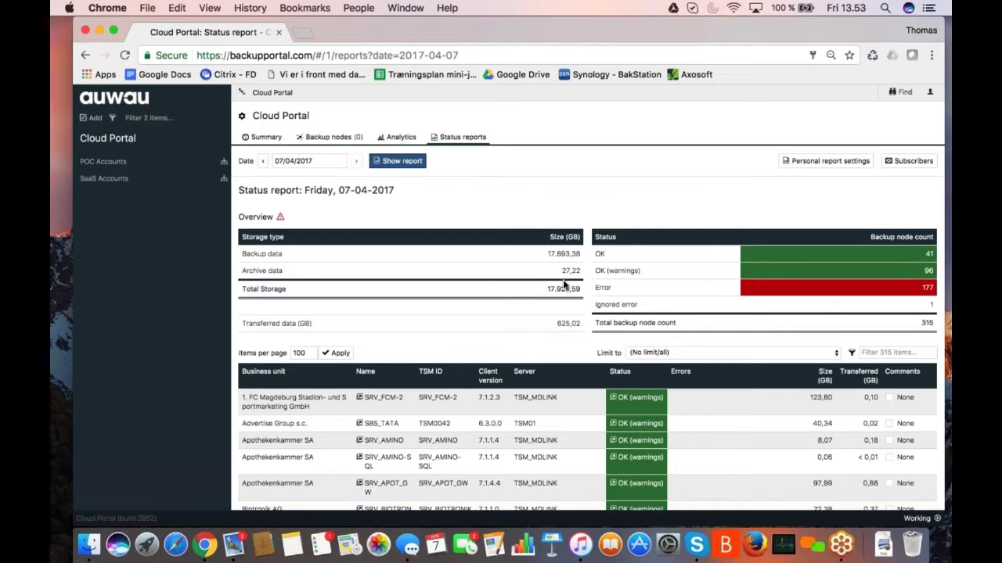
scroll(563, 286, down, 2)
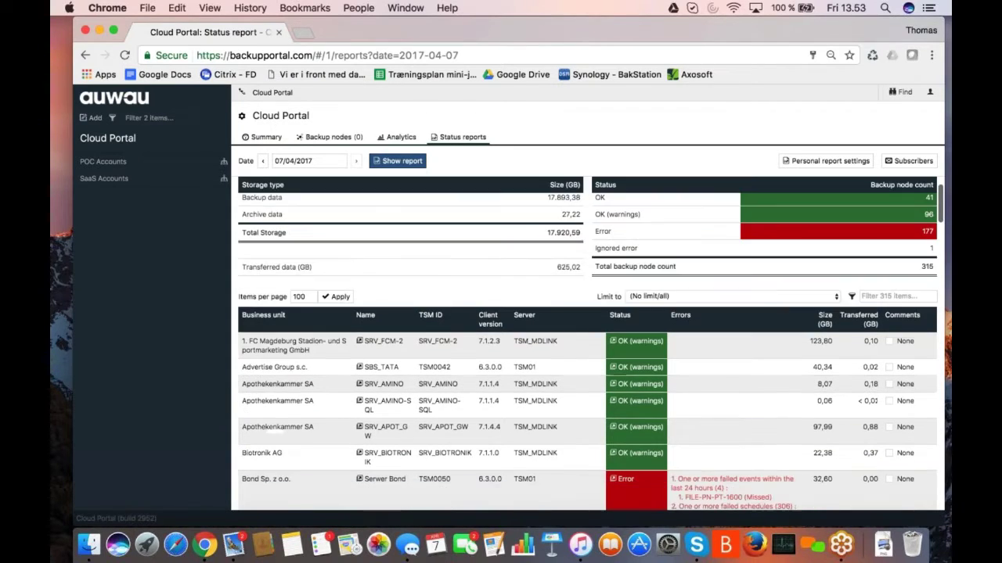
scroll(274, 429, down, 10)
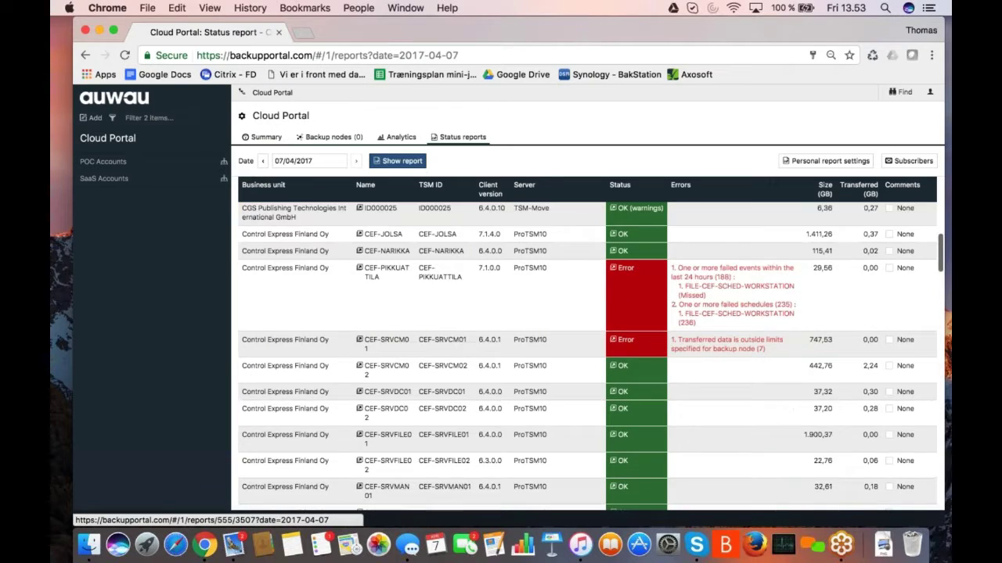
scroll(586, 352, down, 2)
scroll(587, 352, up, 10)
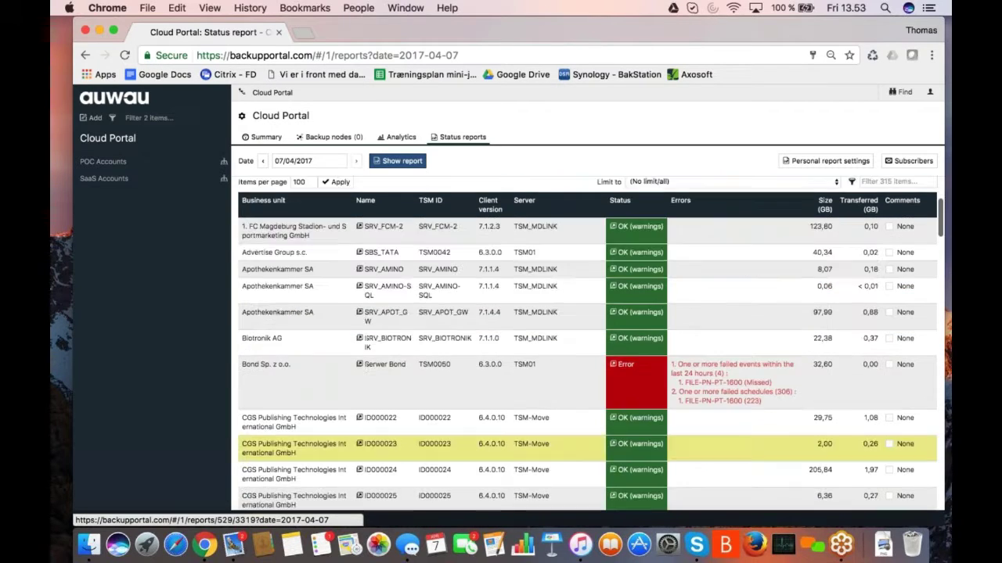
scroll(564, 446, up, 4)
scroll(563, 348, down, 4)
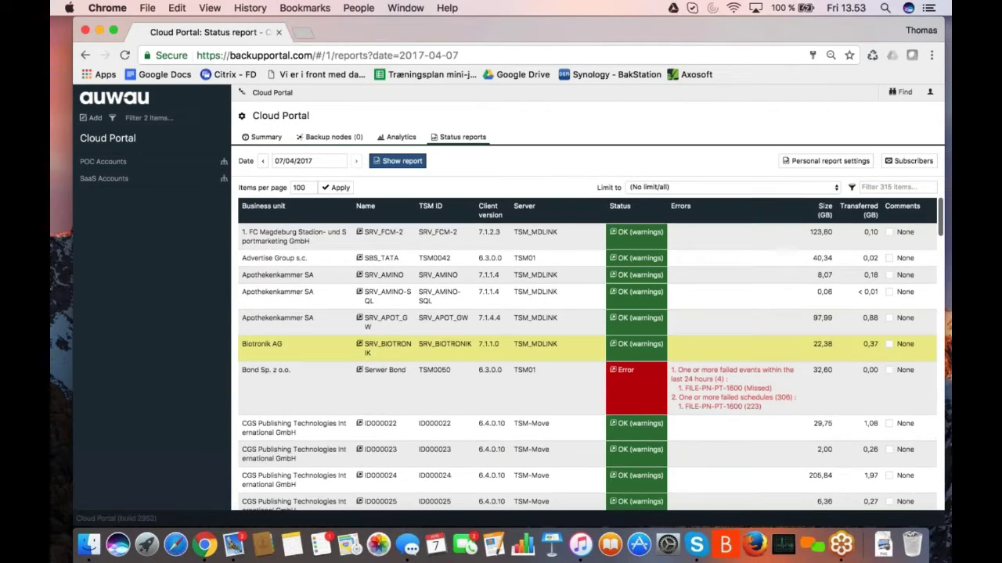
- Open SRV_AMINO's node report and scroll to its LINUX_DAILY_INC scheduled backup summary
mouse_move(628, 278)
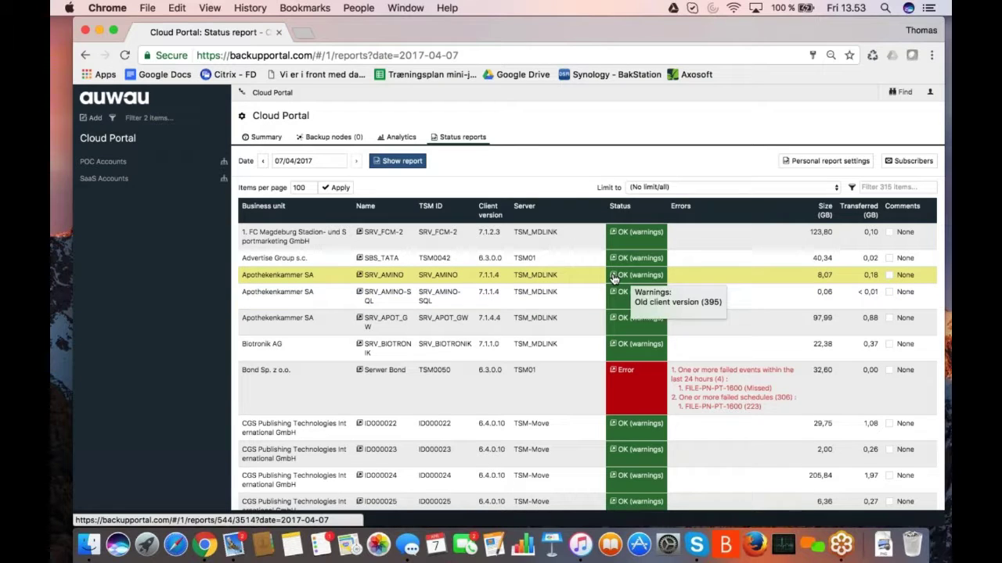
click(614, 279)
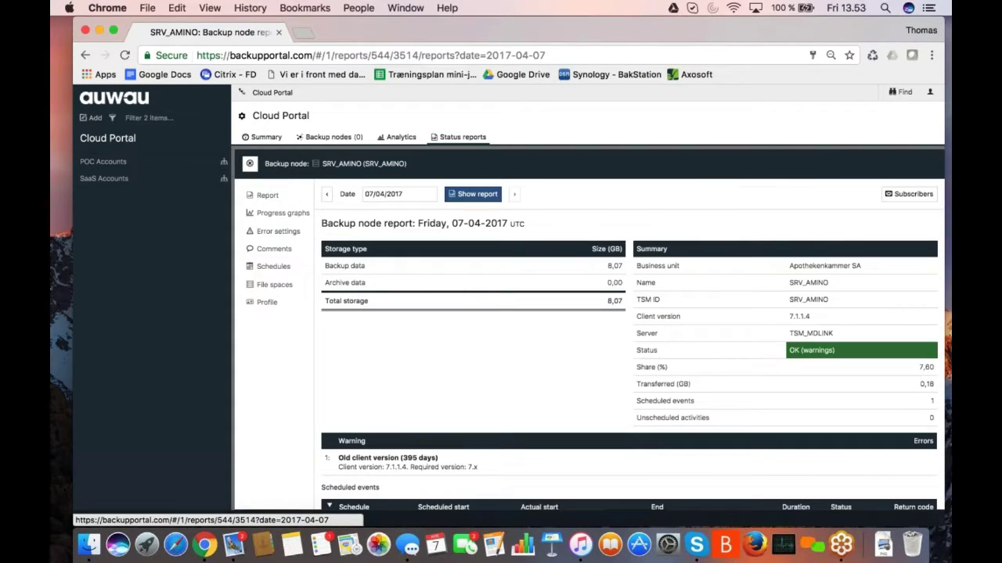
scroll(619, 364, down, 1)
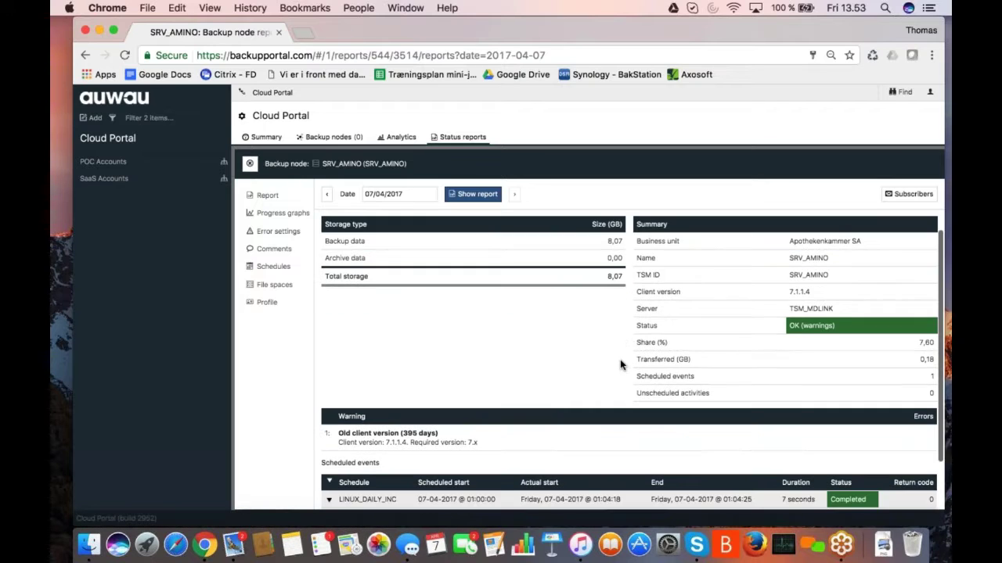
scroll(620, 365, down, 2)
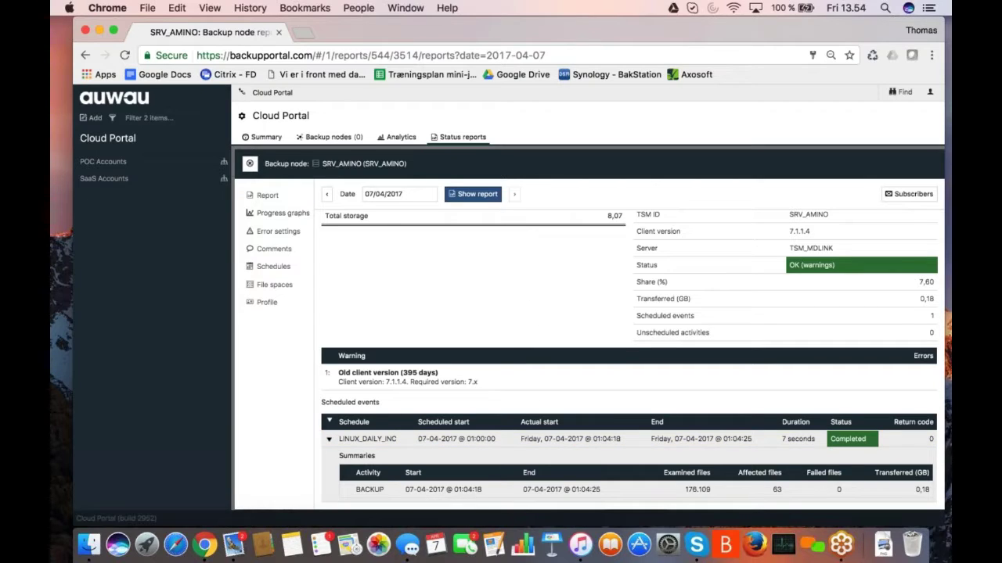
- Close the SRV_AMINO report and scroll the 07-04-2017 status list again
click(249, 166)
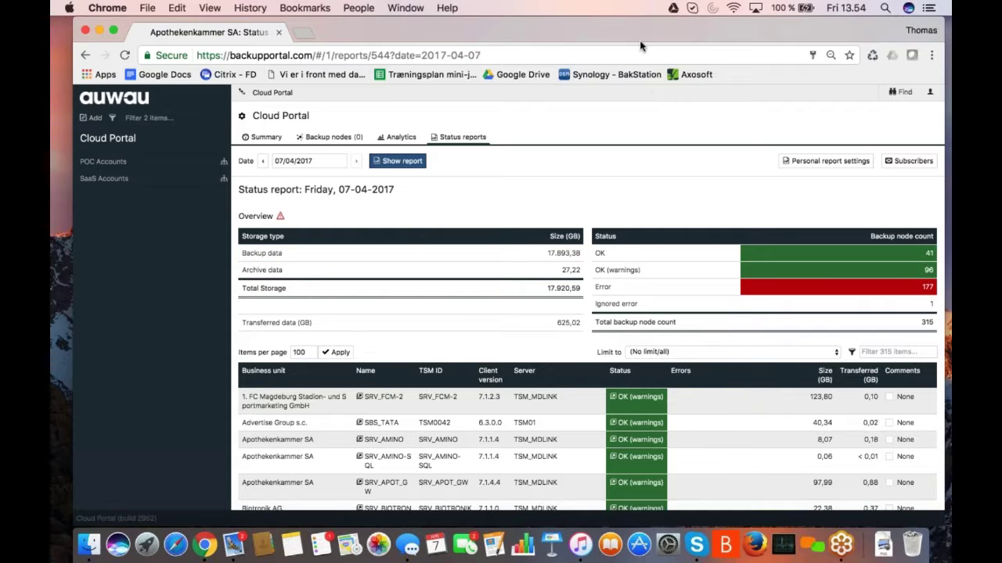
drag(617, 26, 595, 25)
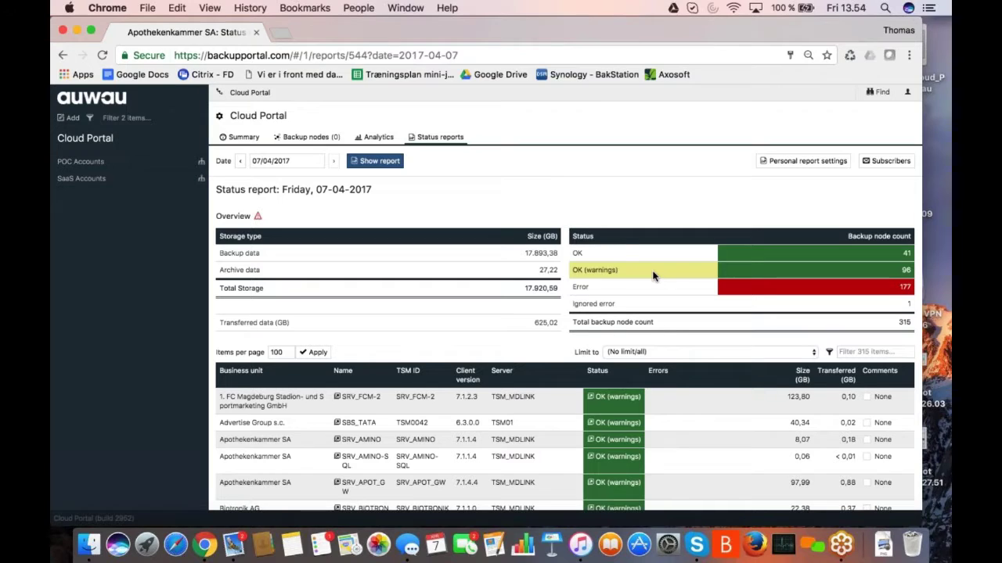
scroll(665, 343, down, 1)
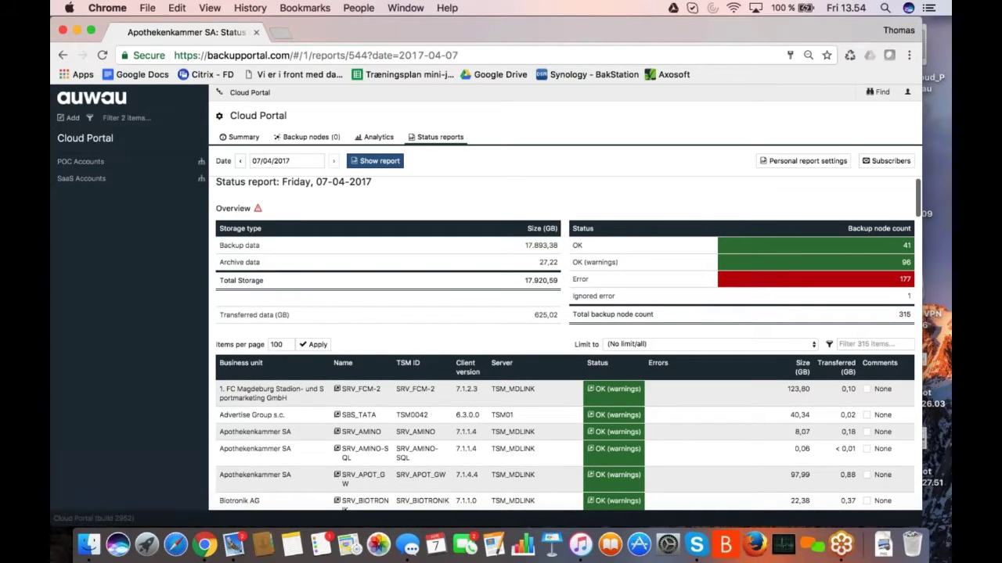
scroll(714, 393, down, 3)
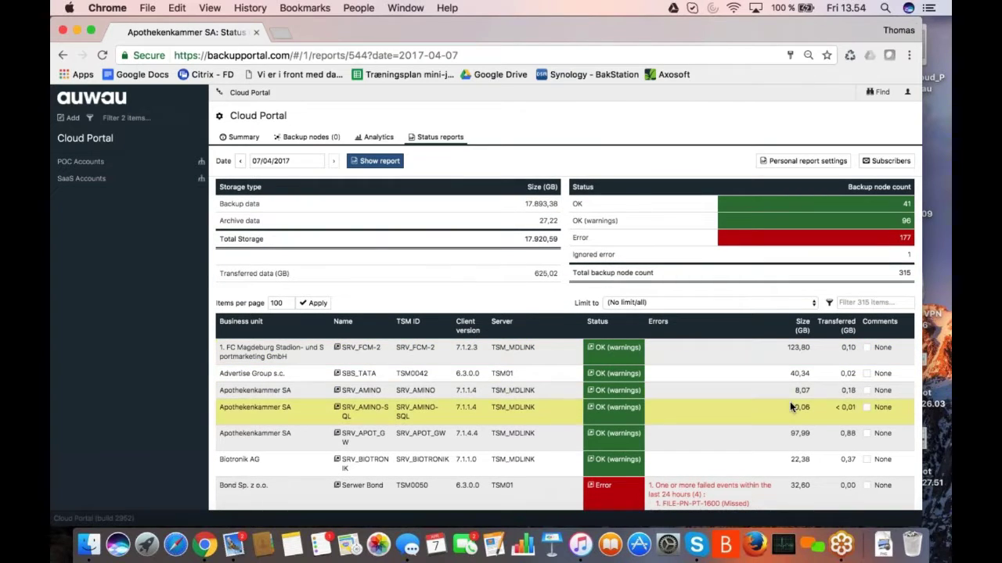
- Tick the SRV_AMINO, SRV_AMINO-SQL and SRV_APOT_GW backup nodes
click(867, 391)
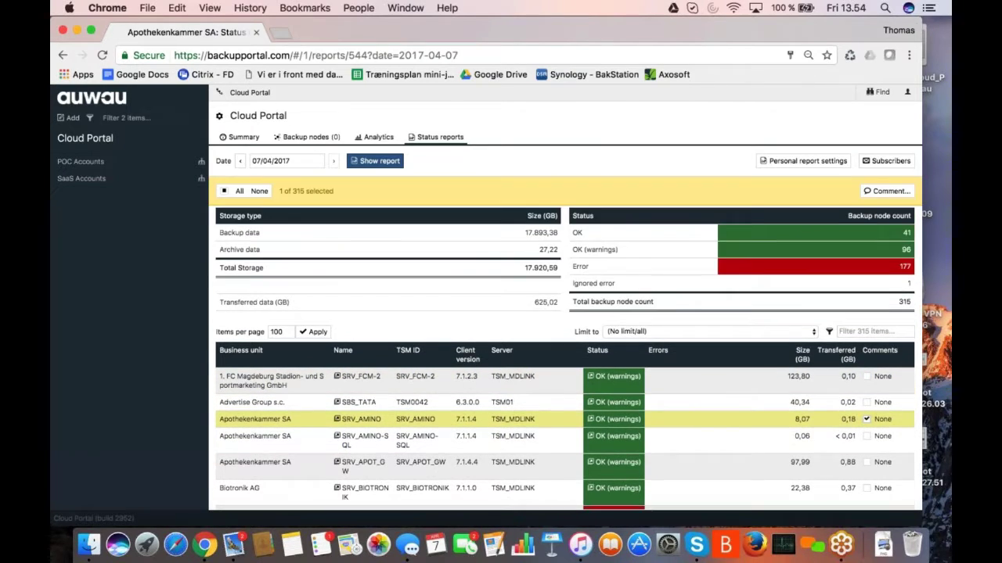
click(866, 436)
click(867, 462)
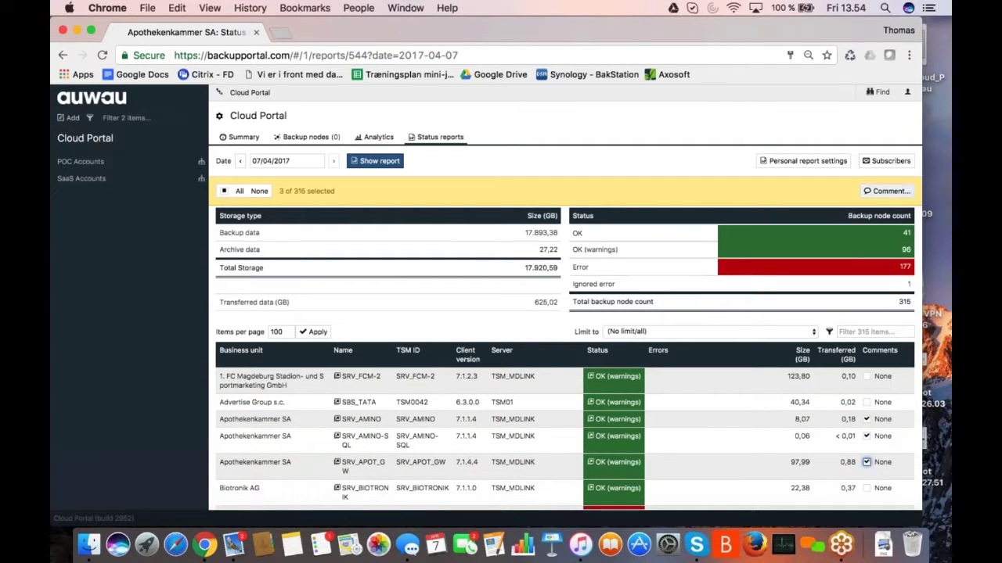
- Open the comment form for the three nodes and set its comment style to Identical
click(885, 194)
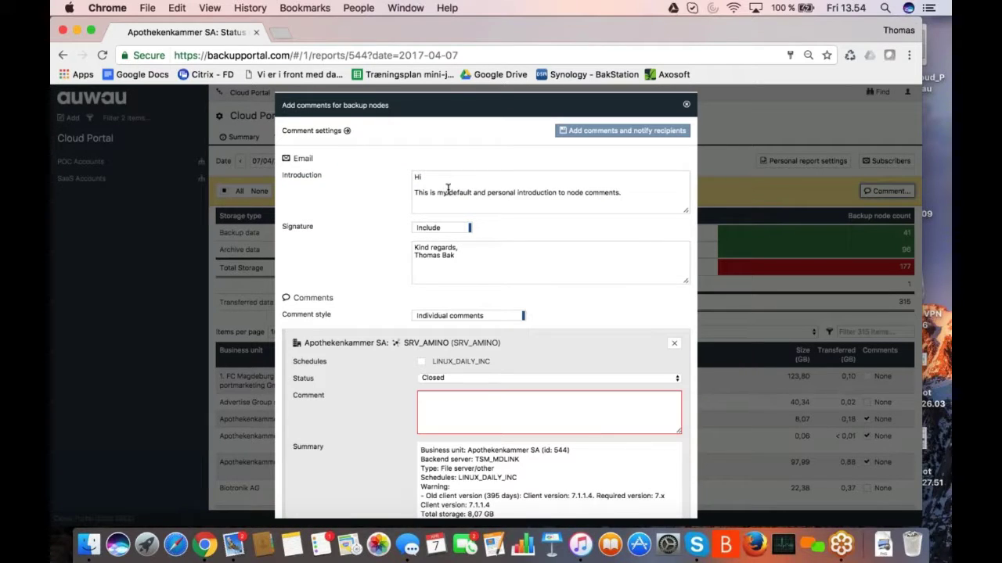
triple_click(449, 192)
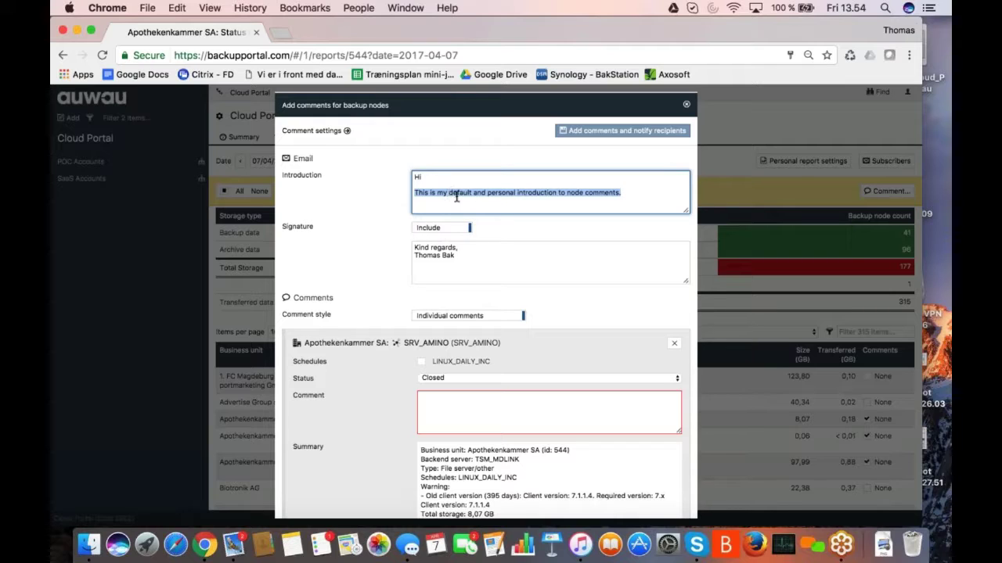
scroll(473, 260, down, 1)
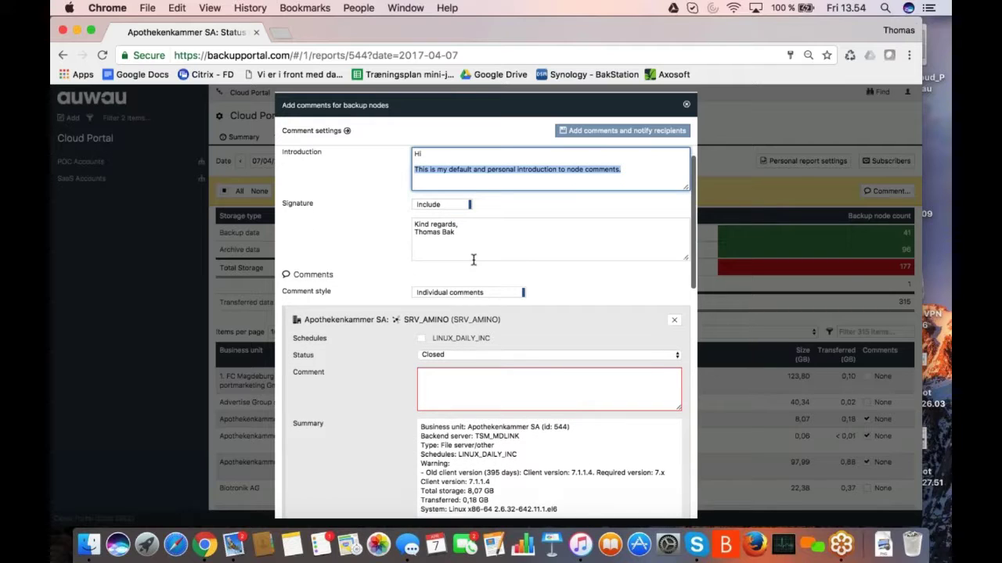
scroll(473, 259, down, 2)
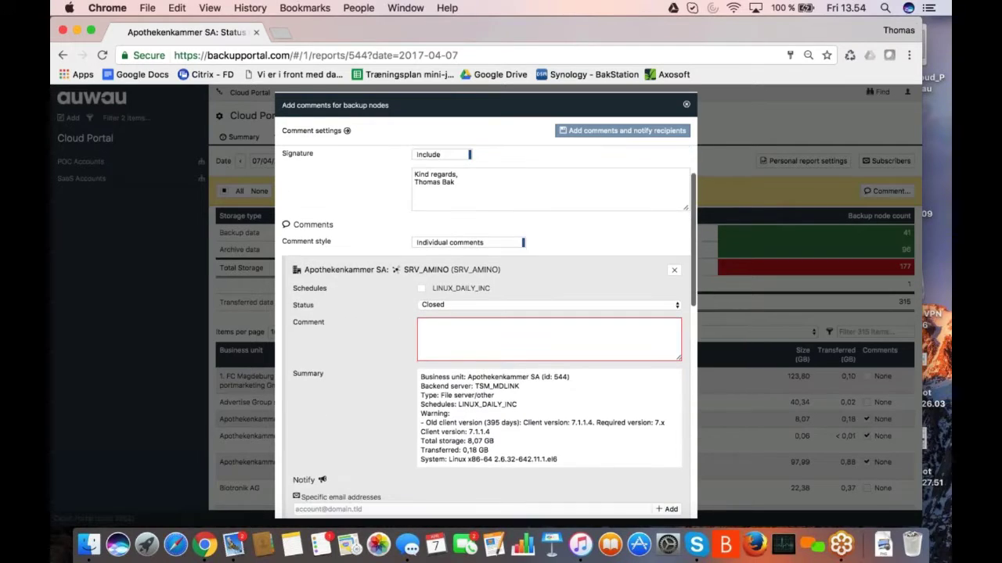
scroll(473, 259, down, 5)
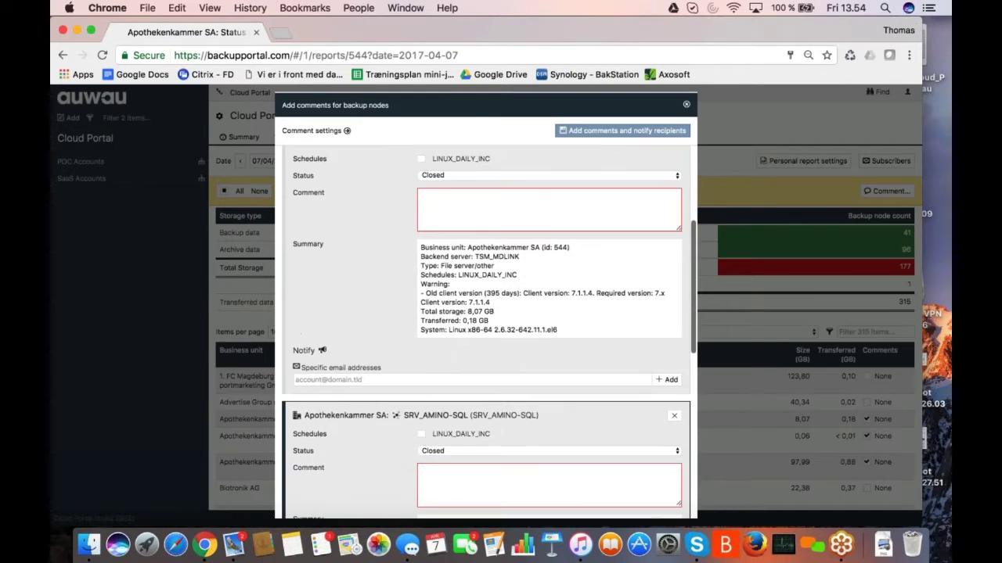
scroll(477, 269, up, 3)
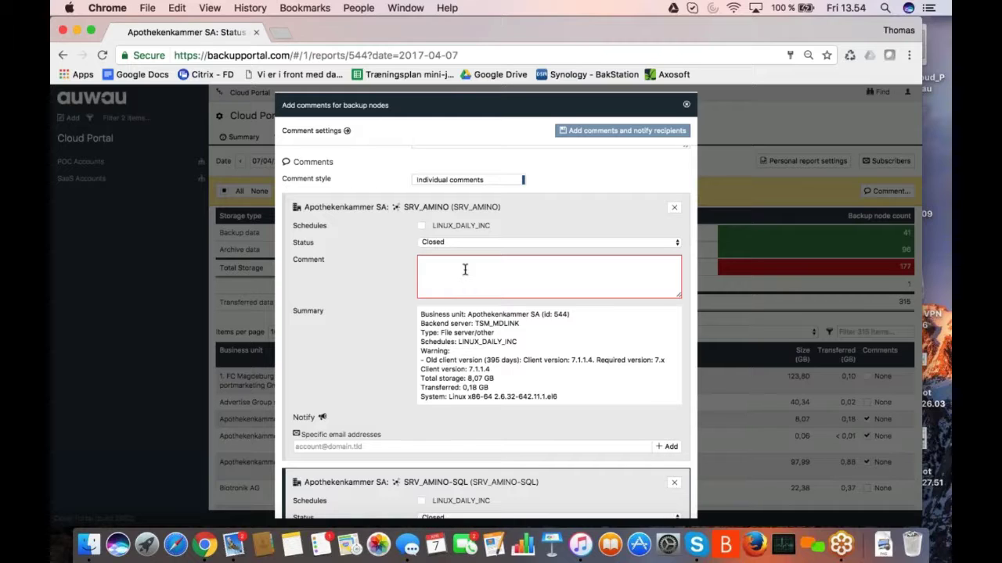
click(464, 270)
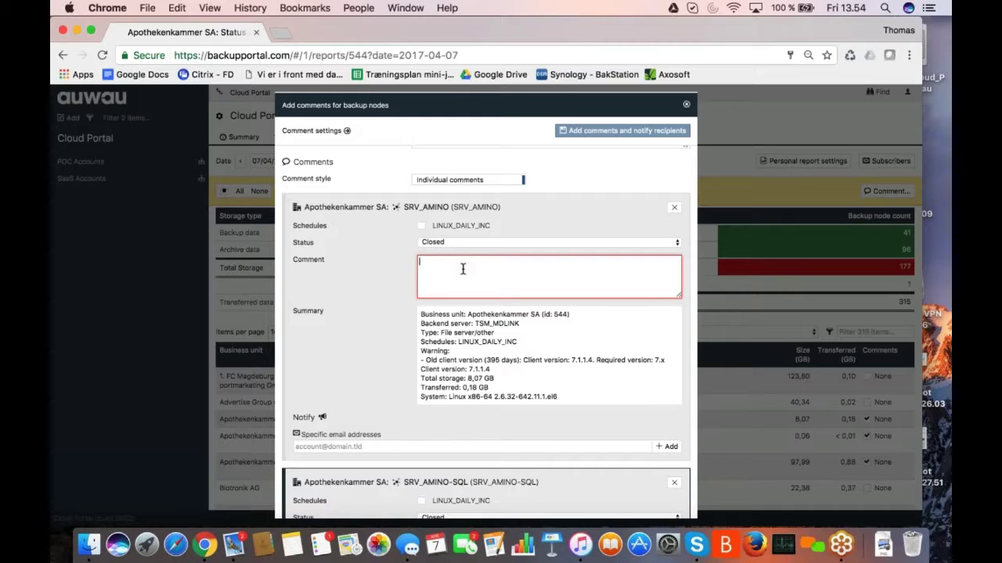
click(461, 179)
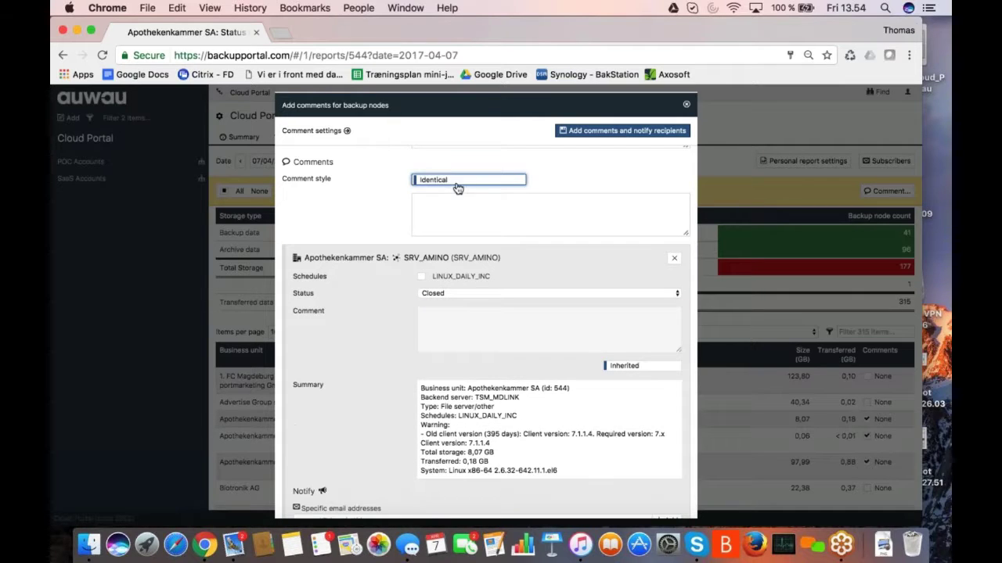
click(454, 202)
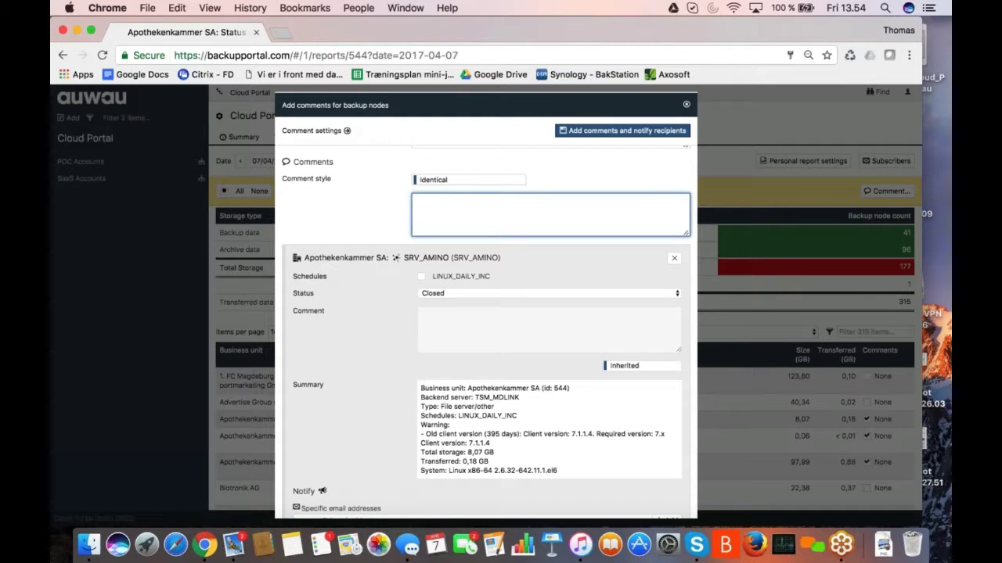
click(687, 105)
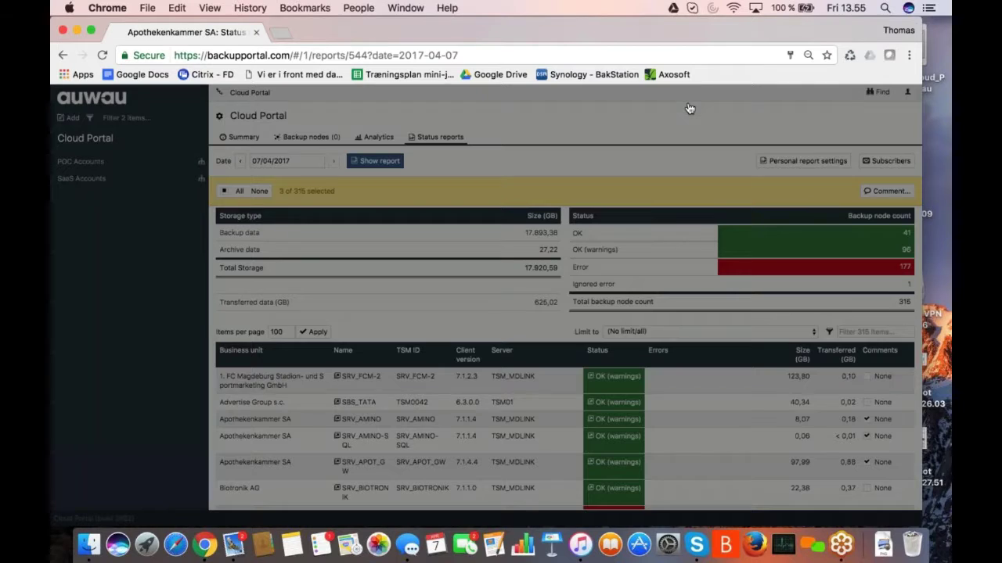
scroll(696, 359, down, 3)
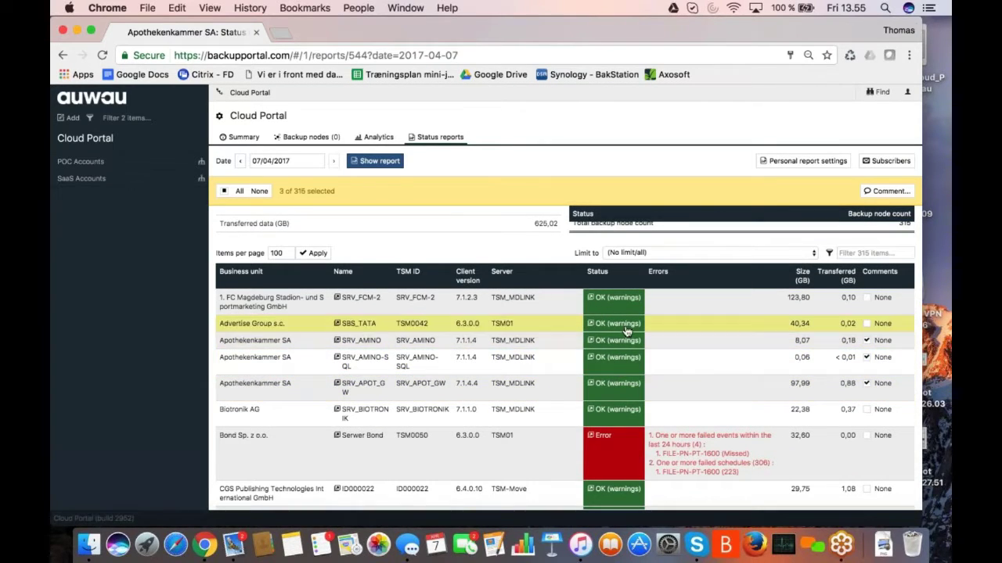
key(Down)
key(Down)
key(Down)
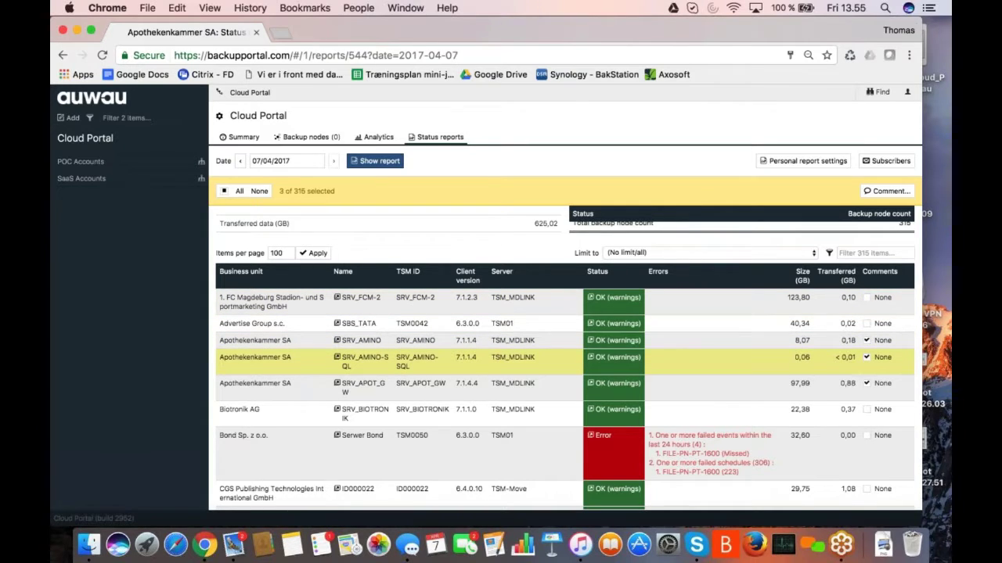
scroll(563, 357, up, 3)
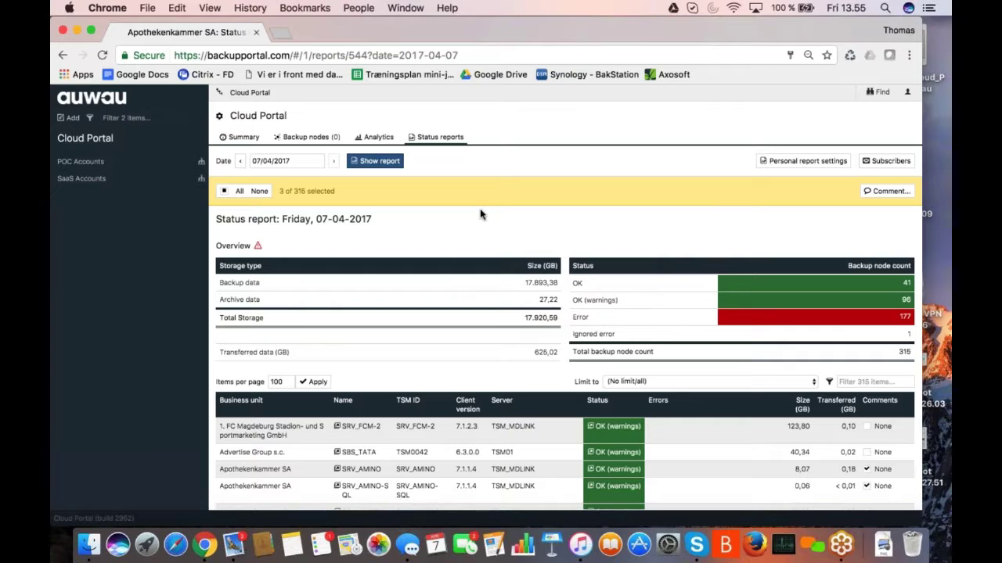
scroll(564, 352, down, 2)
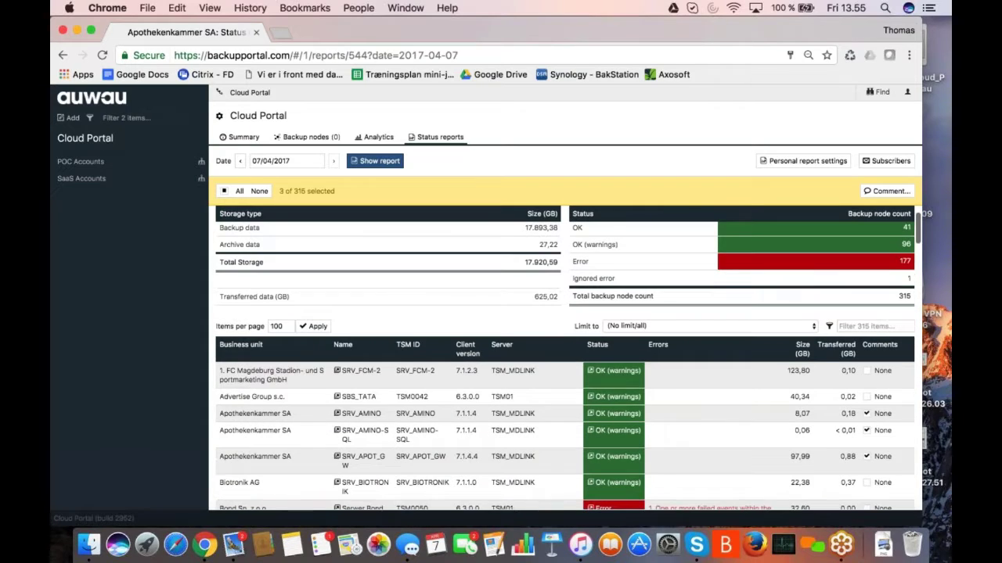
scroll(563, 360, down, 2)
scroll(563, 360, up, 3)
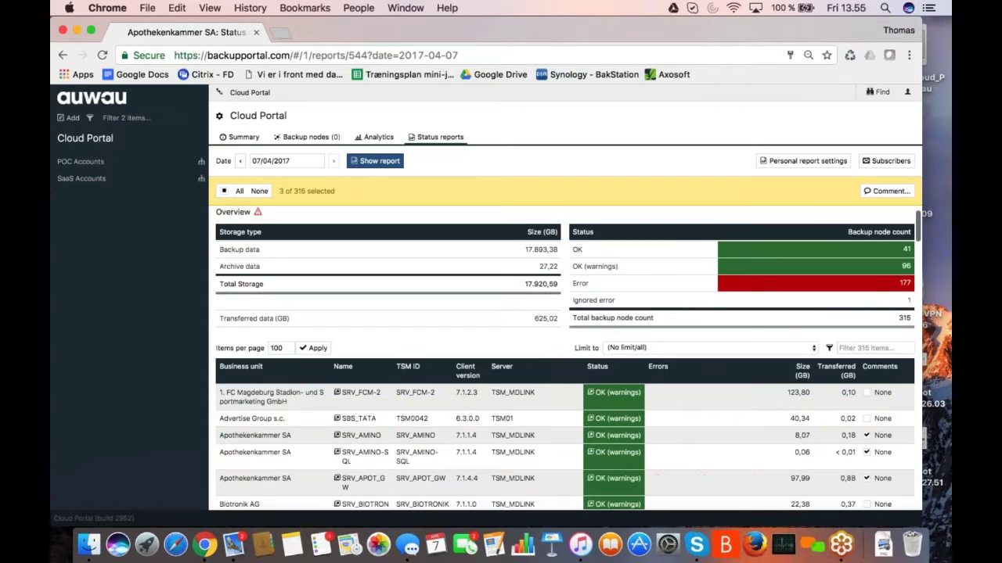
scroll(564, 360, up, 2)
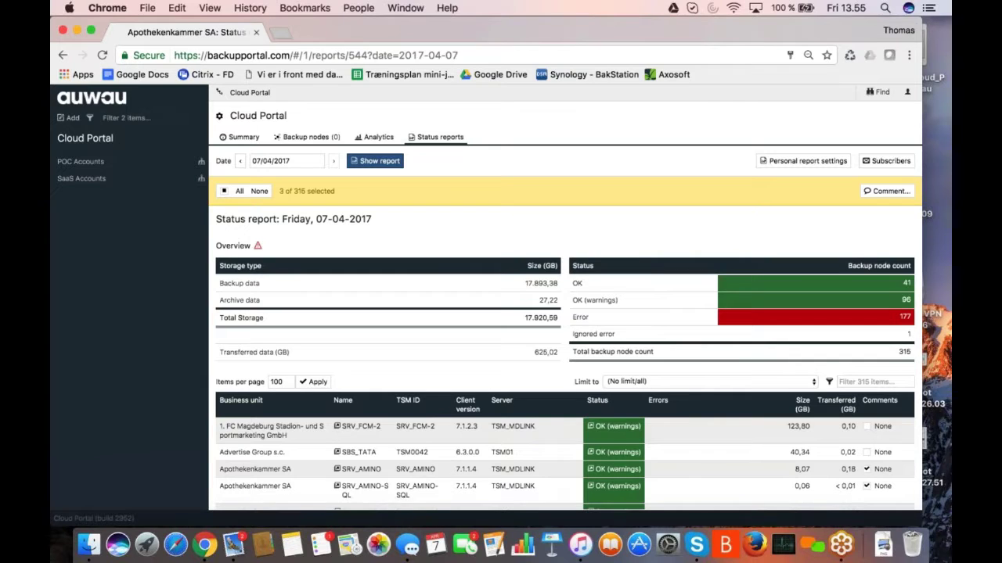
- Start creating a new role from Settings > Roles
click(221, 117)
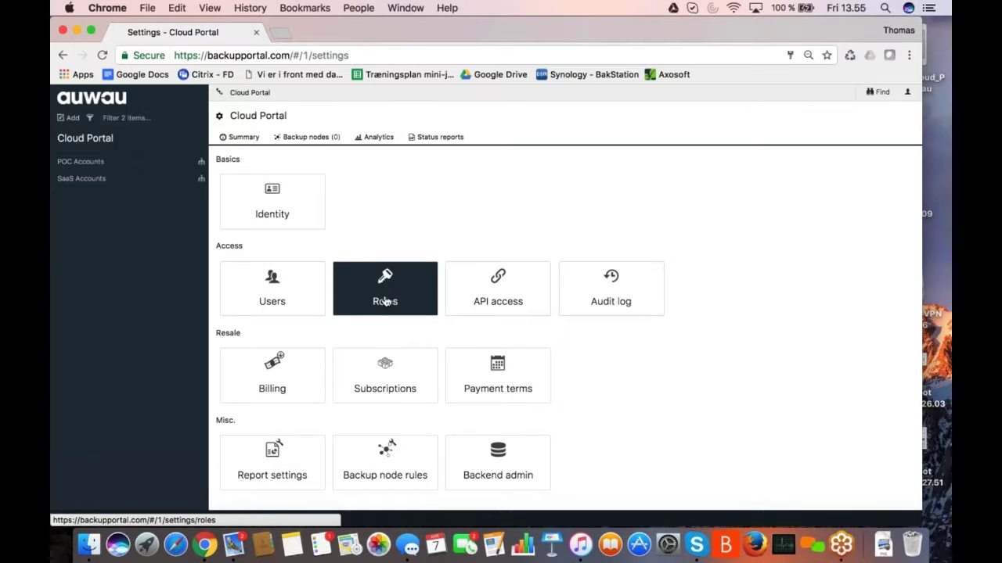
click(385, 301)
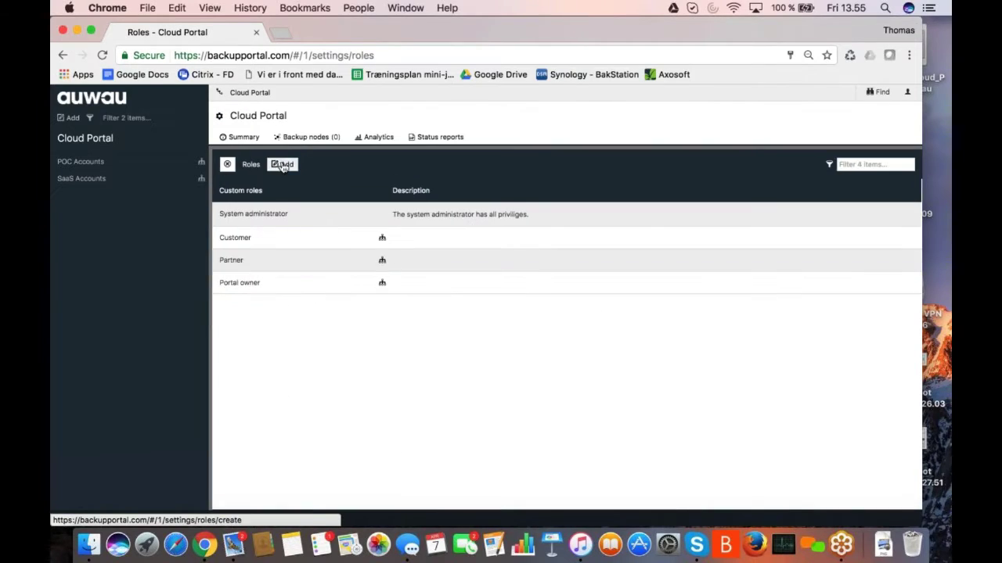
click(284, 165)
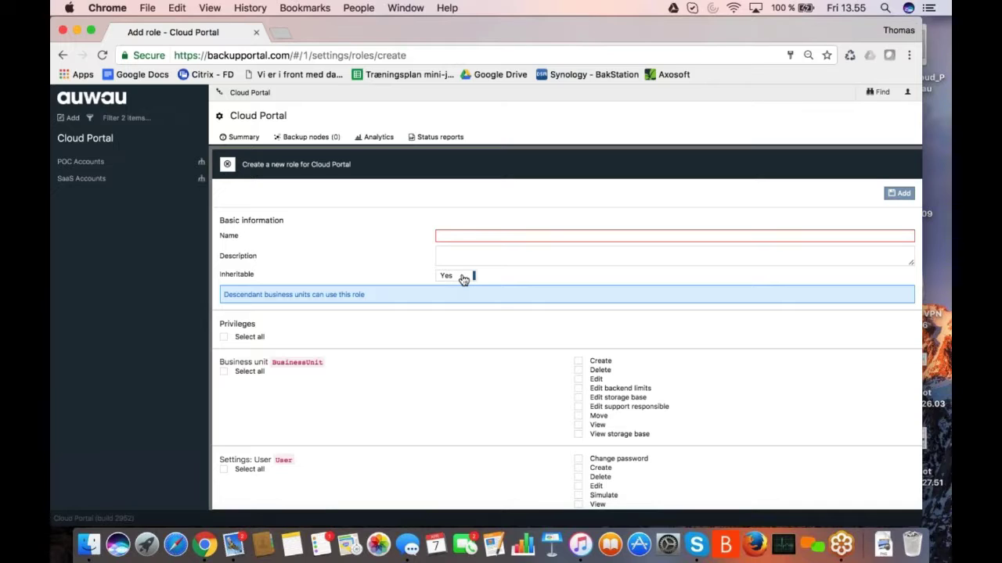
- Scroll through the new role's privileges, then close the form and Roles list unsaved
scroll(552, 303, down, 1)
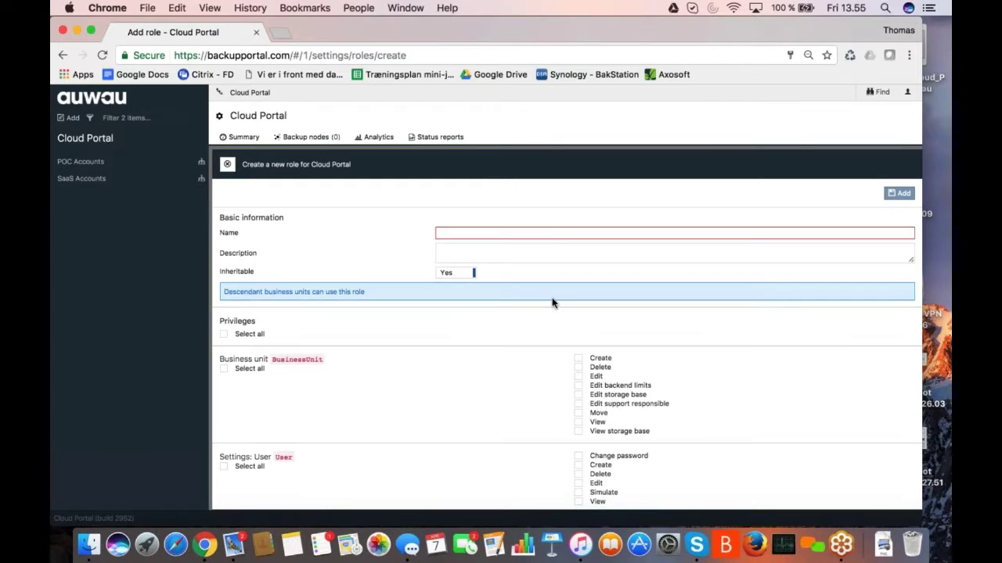
scroll(552, 302, down, 5)
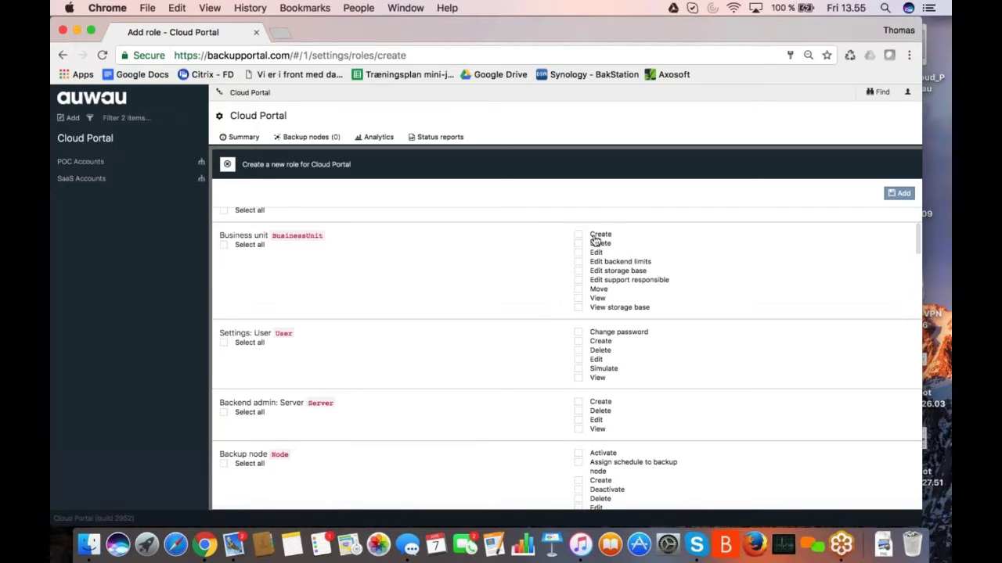
scroll(599, 280, down, 9)
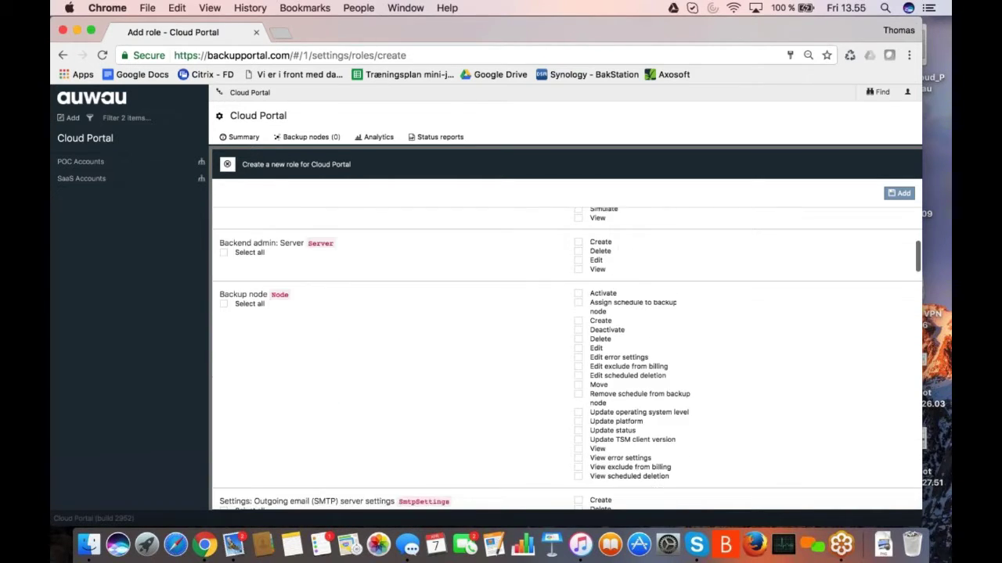
scroll(568, 359, down, 13)
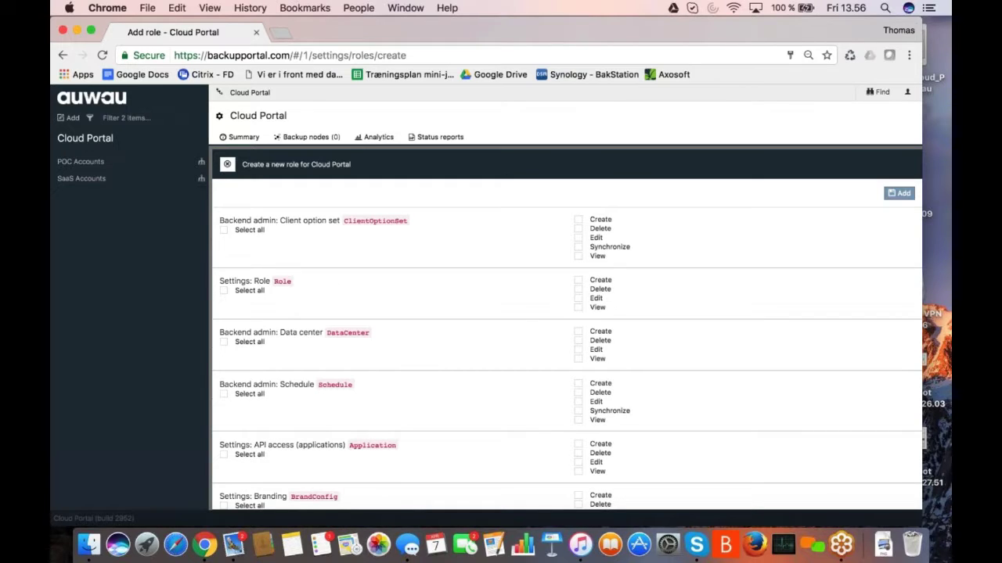
click(227, 164)
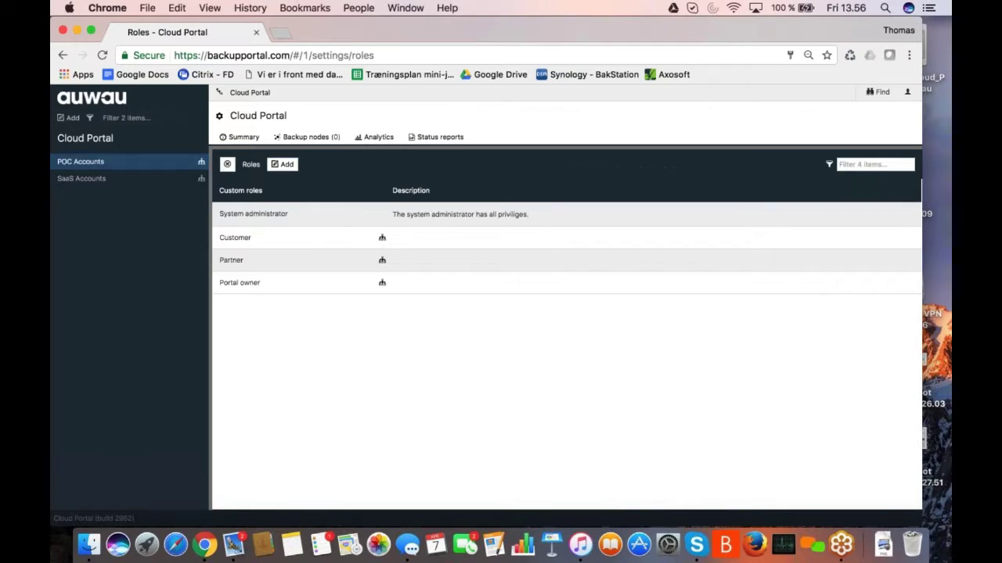
click(228, 164)
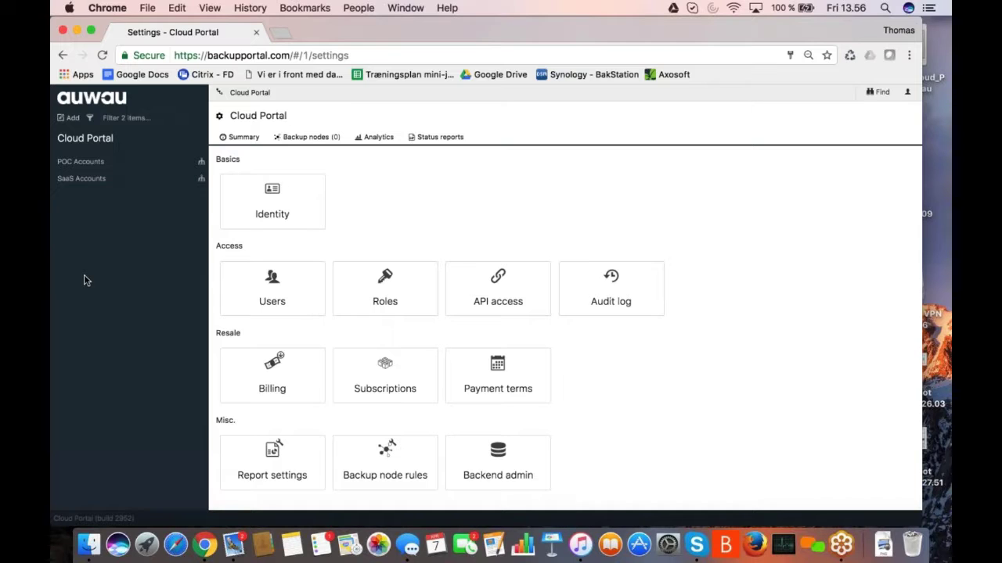
- Search the portal for 'ms' and scroll its business unit and backup node results
key(f)
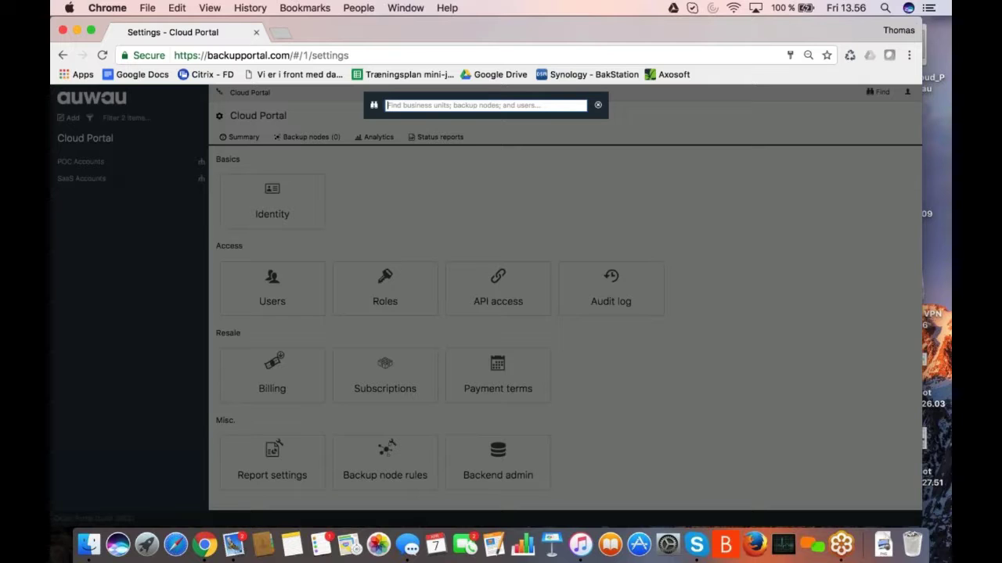
text(ms)
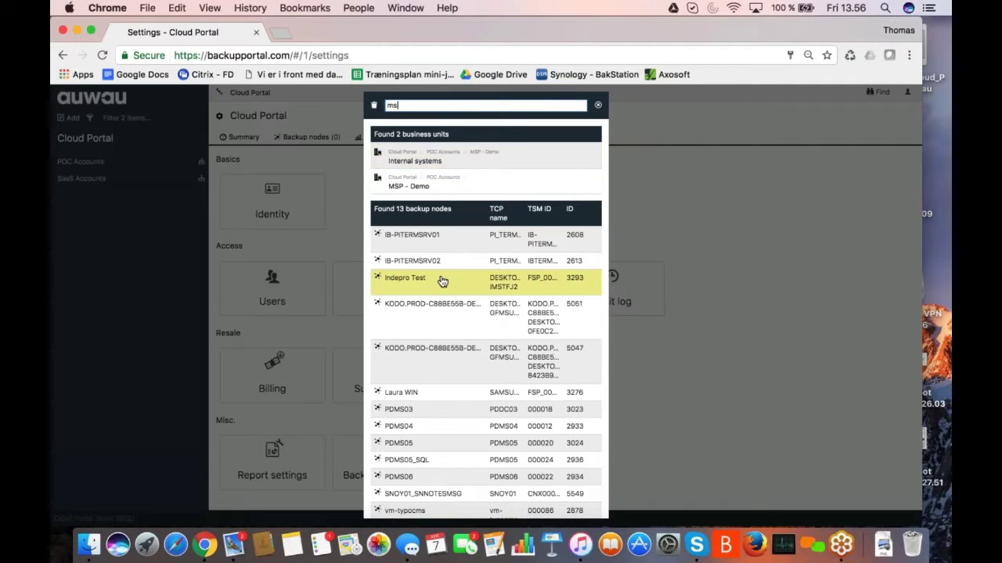
scroll(443, 282, down, 2)
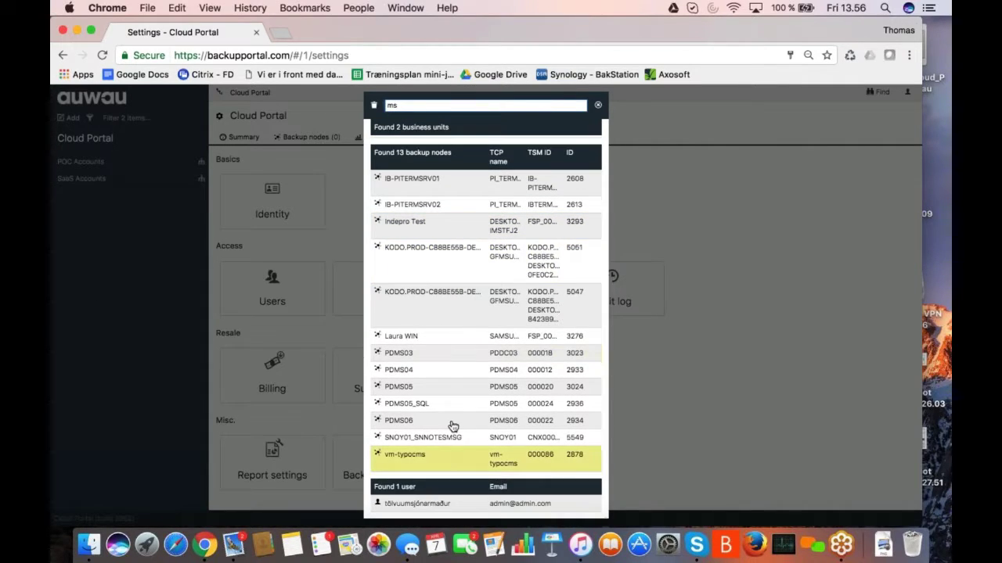
scroll(447, 425, up, 3)
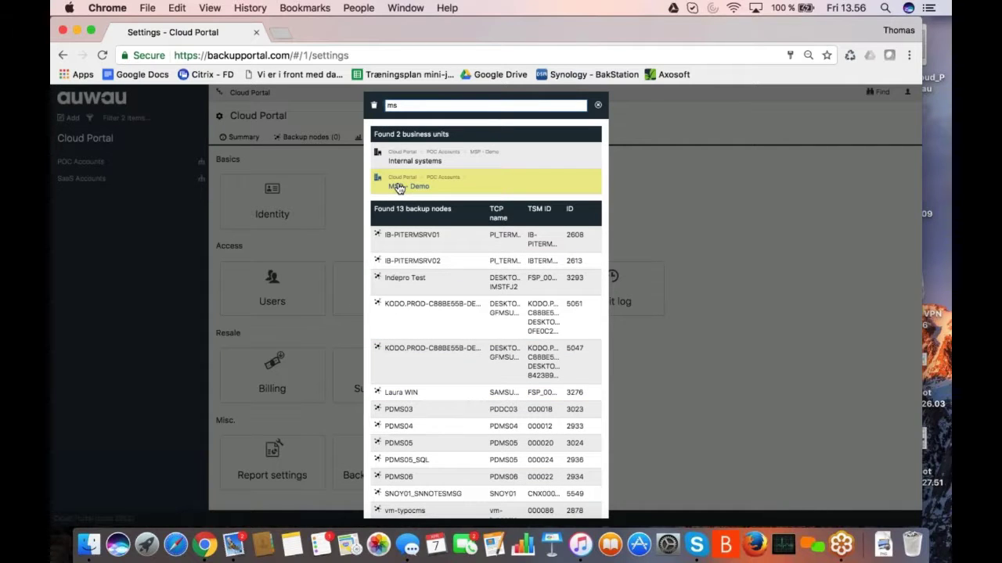
- Open the MSP - Demo business unit and browse its Internal systems Development sub-unit
click(399, 187)
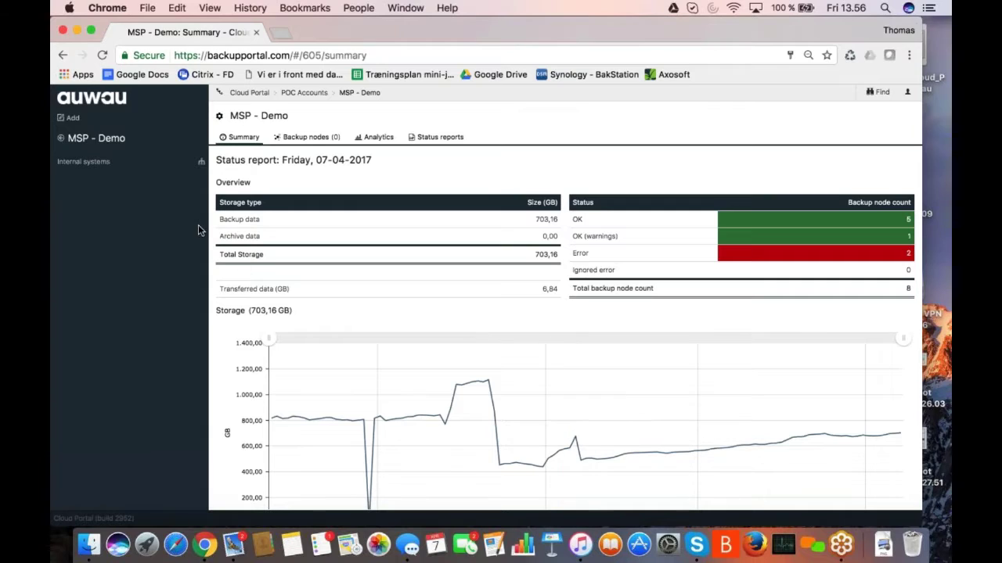
click(66, 166)
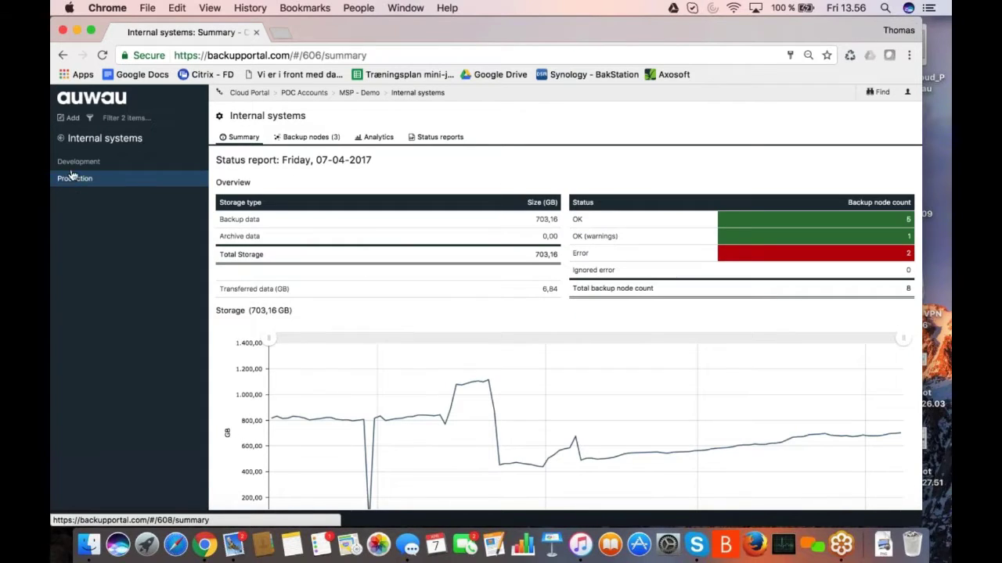
click(72, 169)
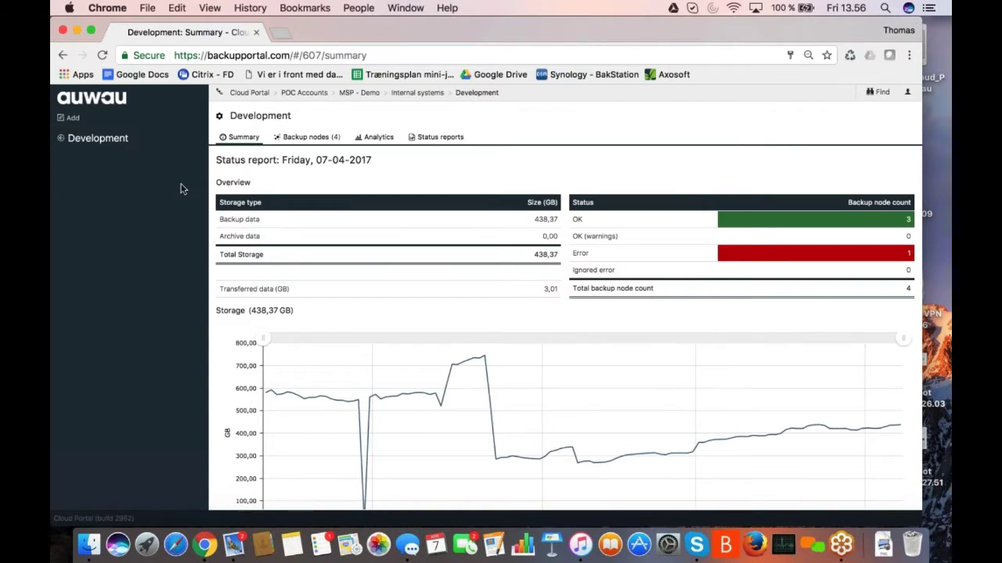
click(61, 138)
- View the Production sub-unit's status report, then return to the MSP - Demo summary
click(78, 178)
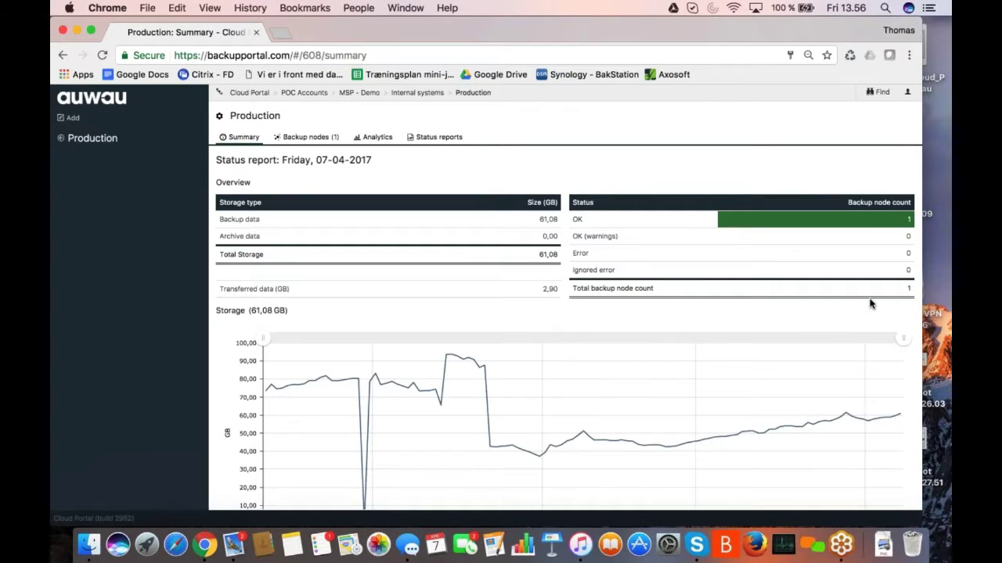
scroll(824, 301, down, 2)
scroll(825, 298, up, 2)
click(441, 143)
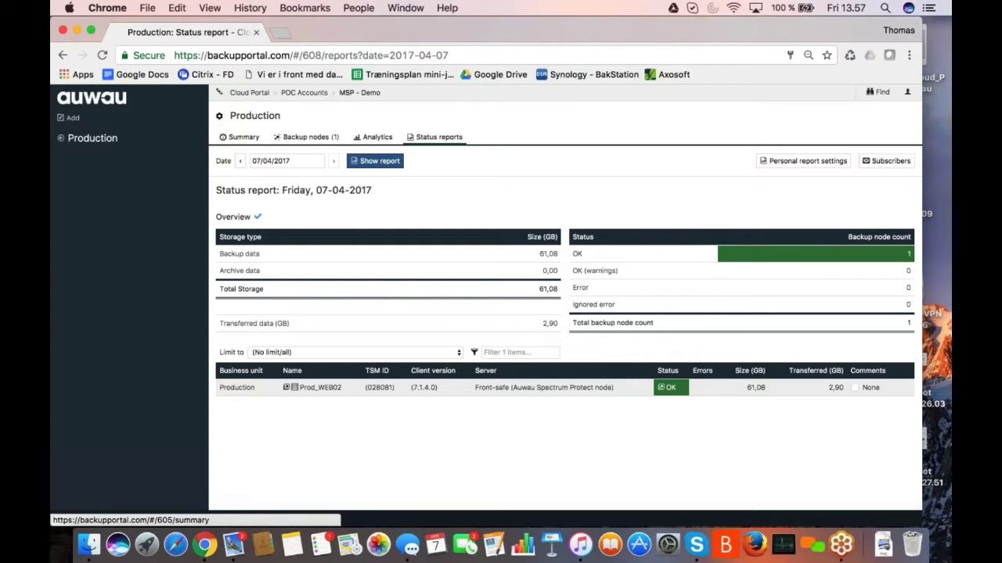
click(359, 93)
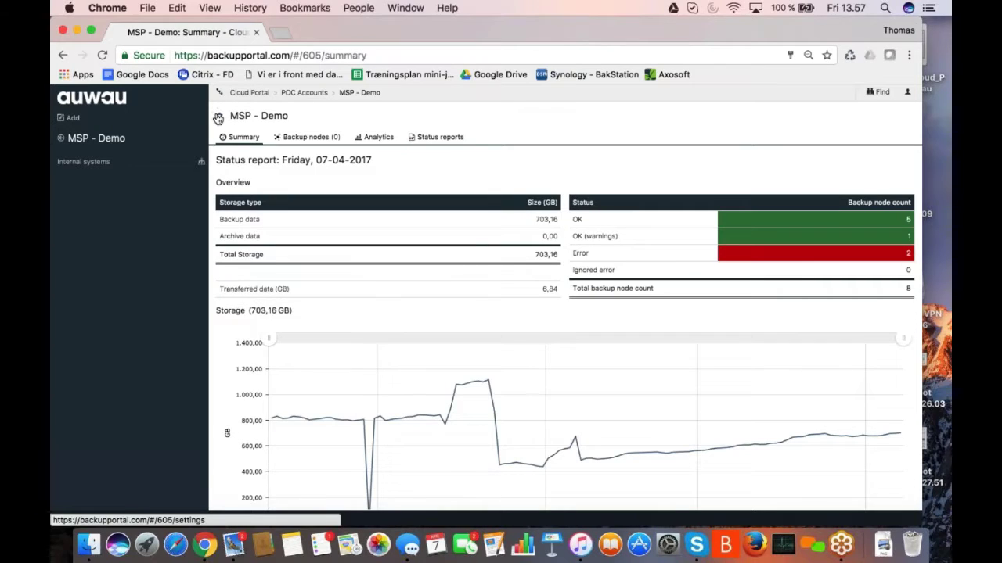
- Upload CristieNordicLogo as MSP - Demo's branding logo under Settings > Identity and save it
click(219, 119)
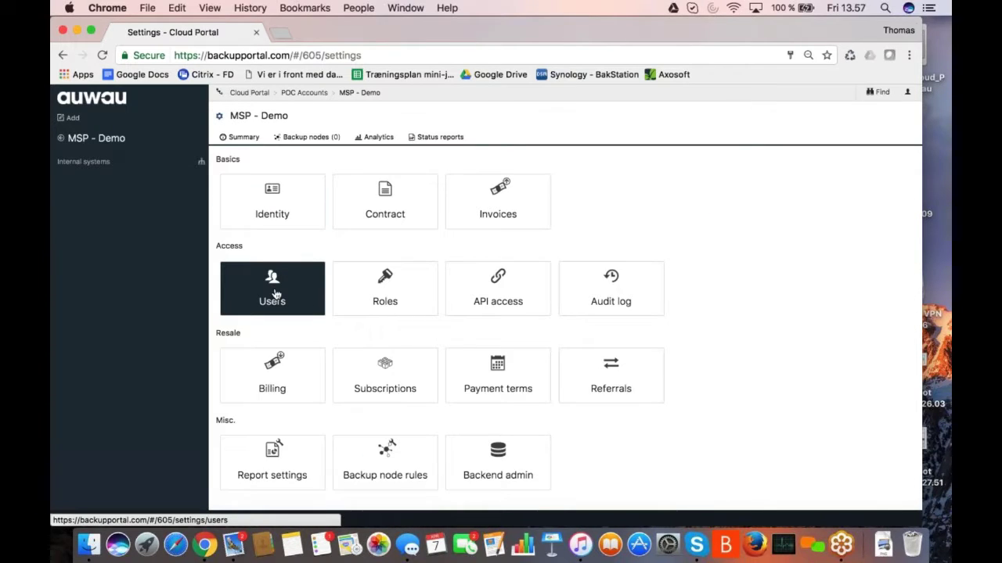
click(280, 197)
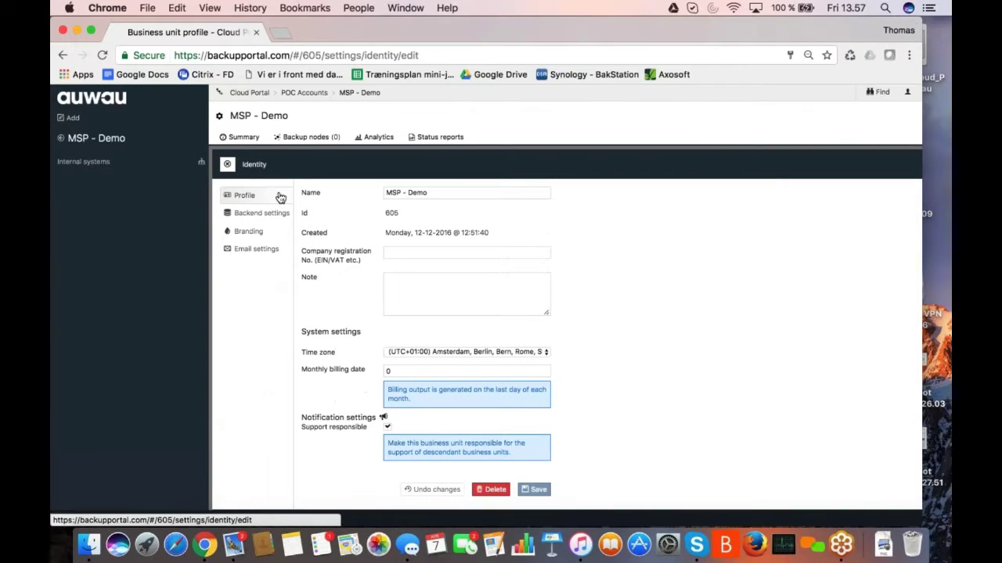
click(249, 234)
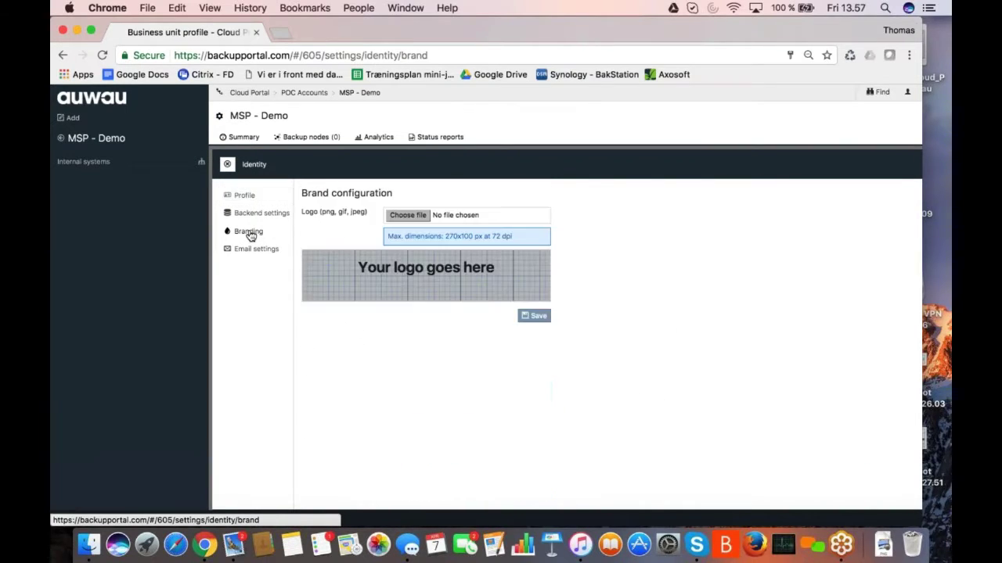
click(406, 215)
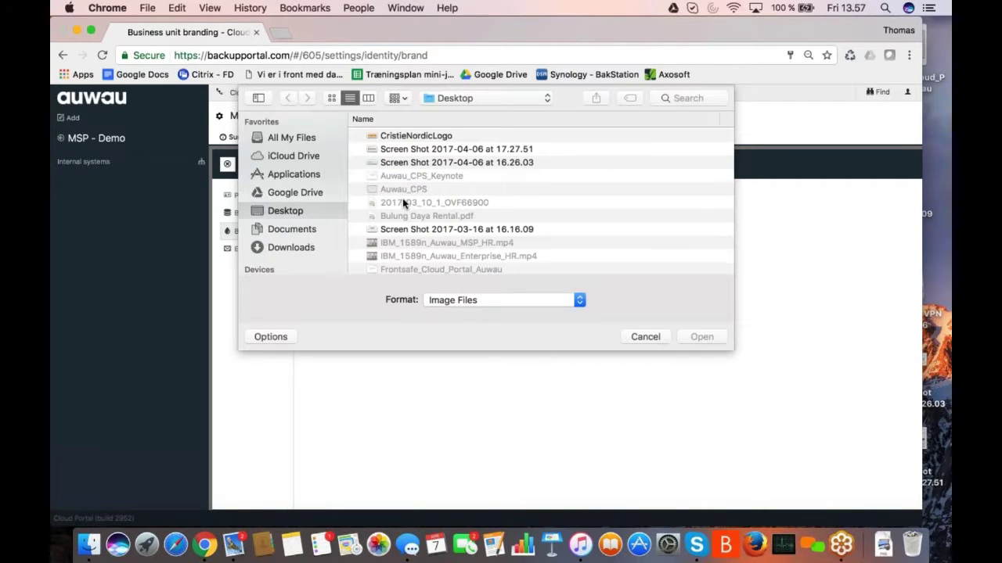
click(372, 138)
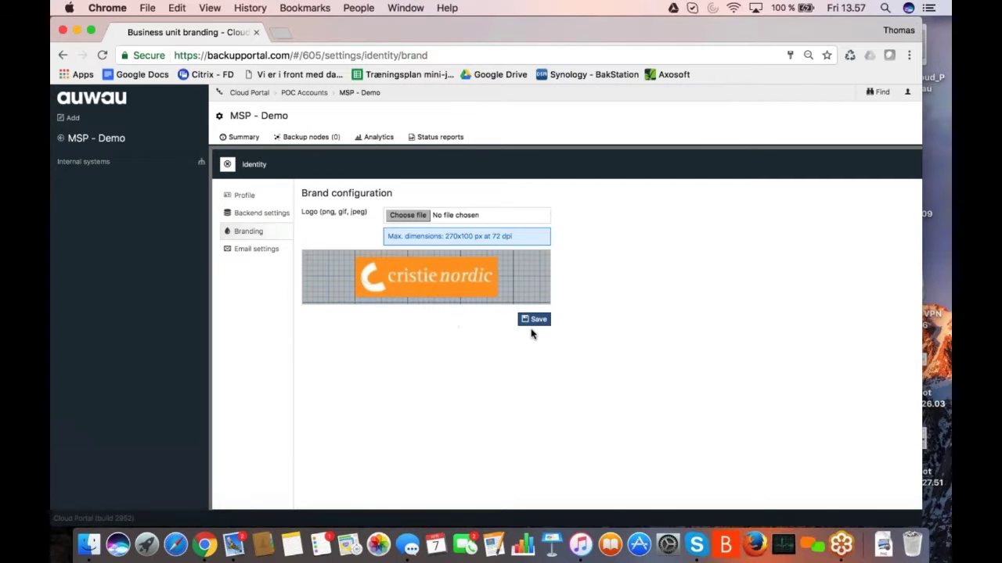
click(537, 321)
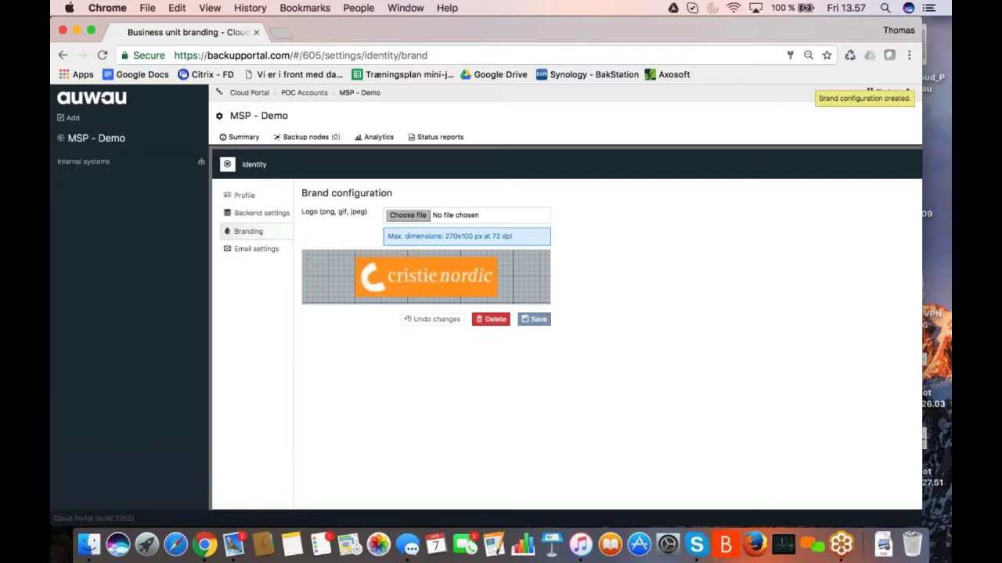
click(228, 165)
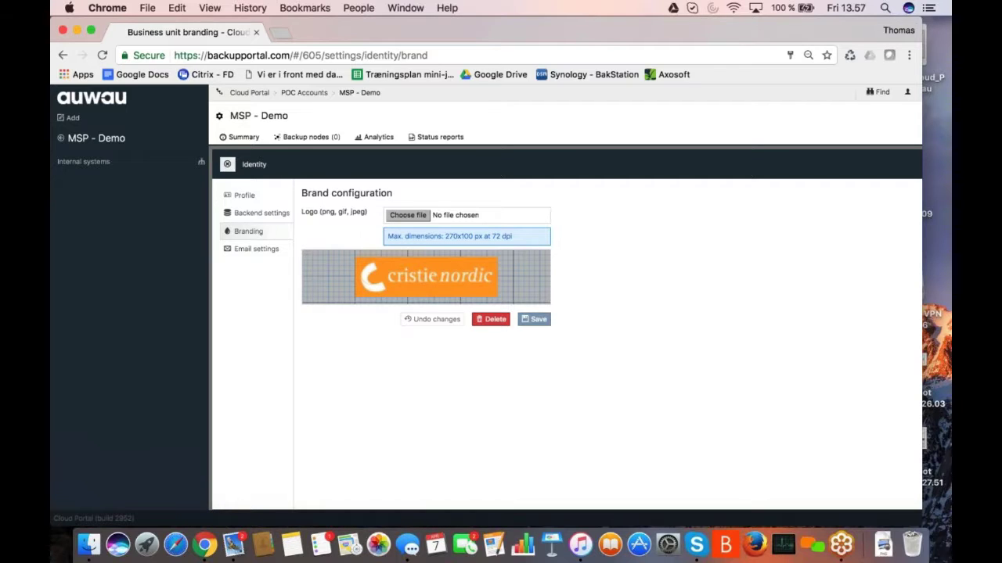
click(227, 164)
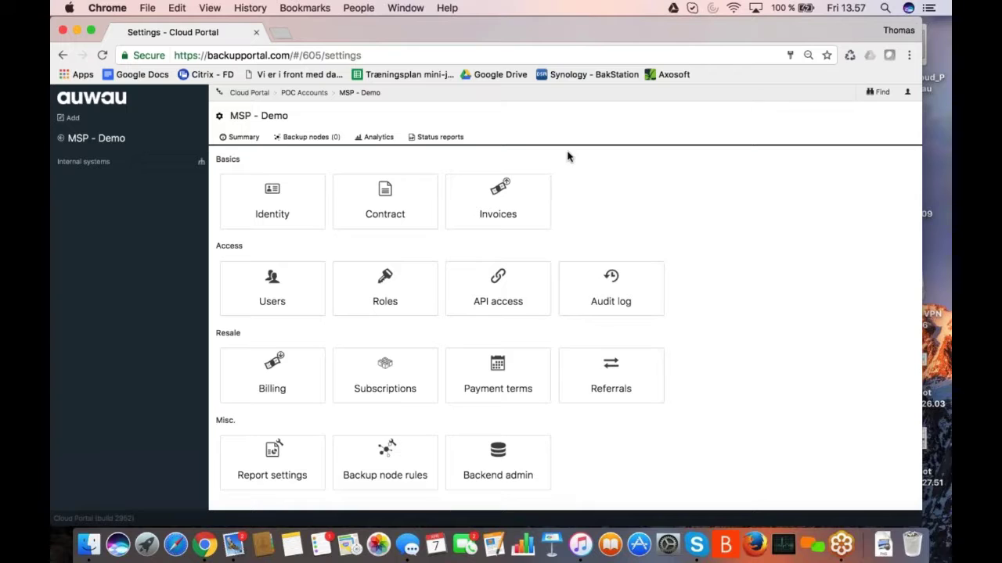
- Go to the Production sub-unit's Users settings under Internal systems
click(92, 162)
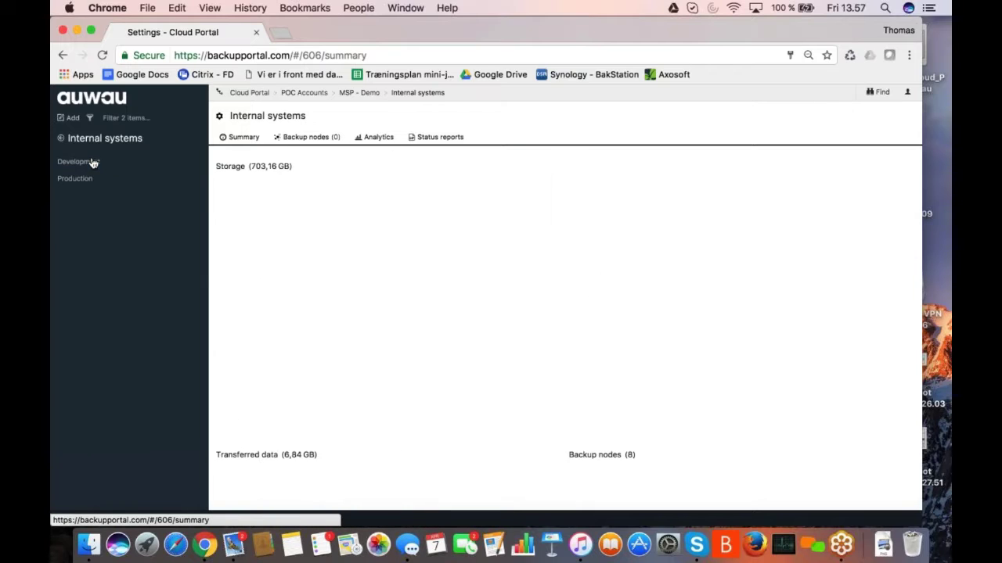
click(70, 180)
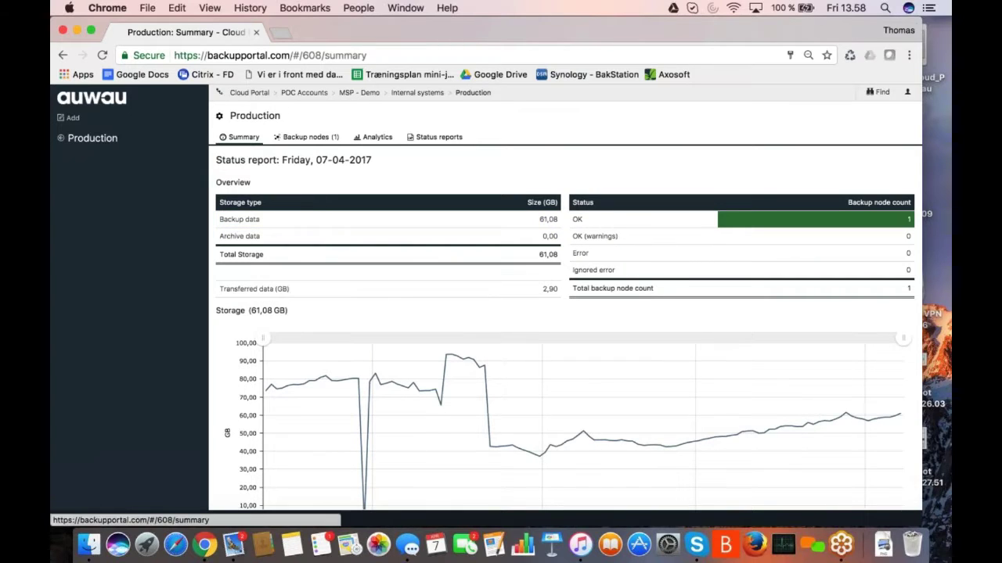
click(218, 117)
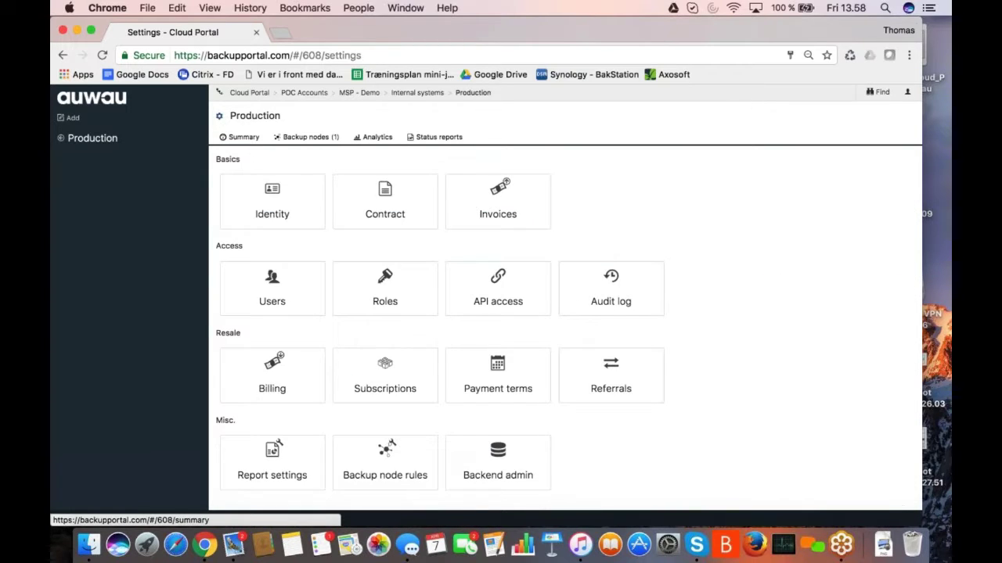
click(271, 296)
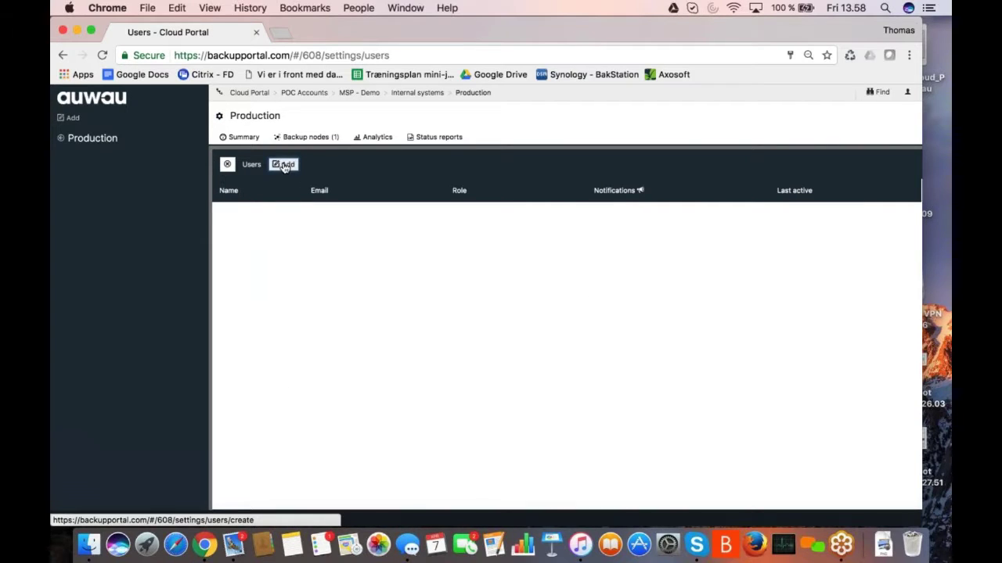
- Add a user with the person's full name and e-mail address, assigning the Customer role
click(284, 164)
click(395, 208)
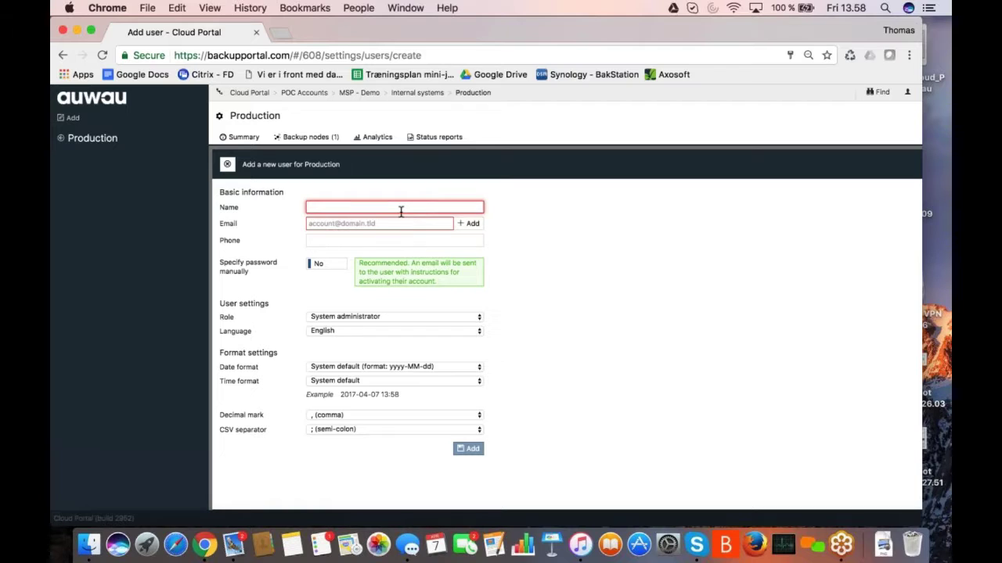
key(Tab)
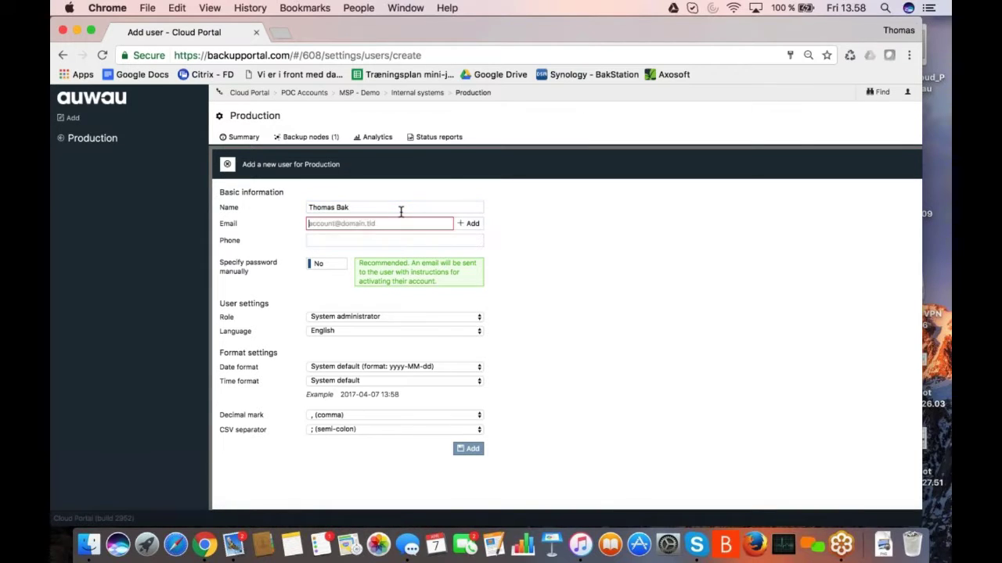
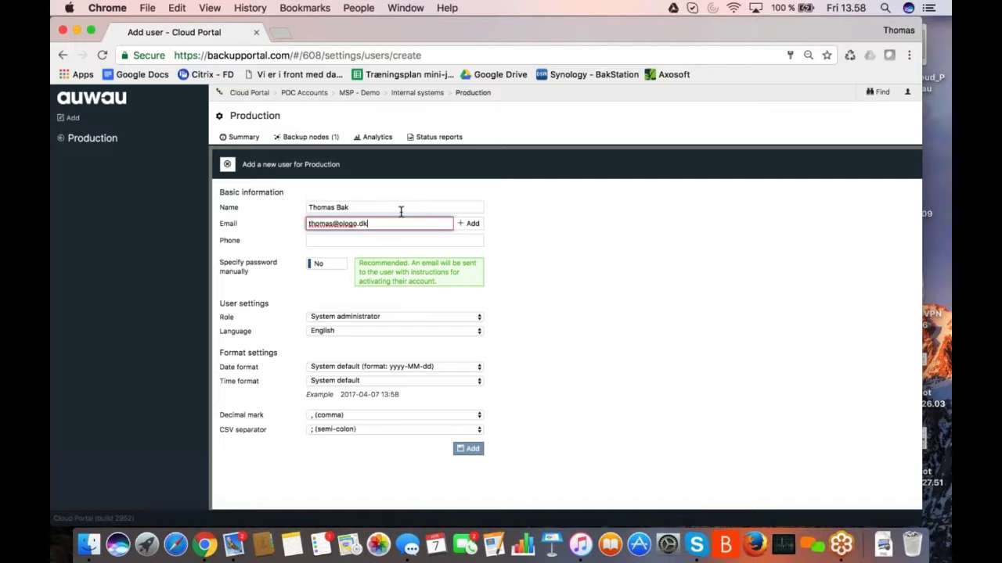
key(Tab)
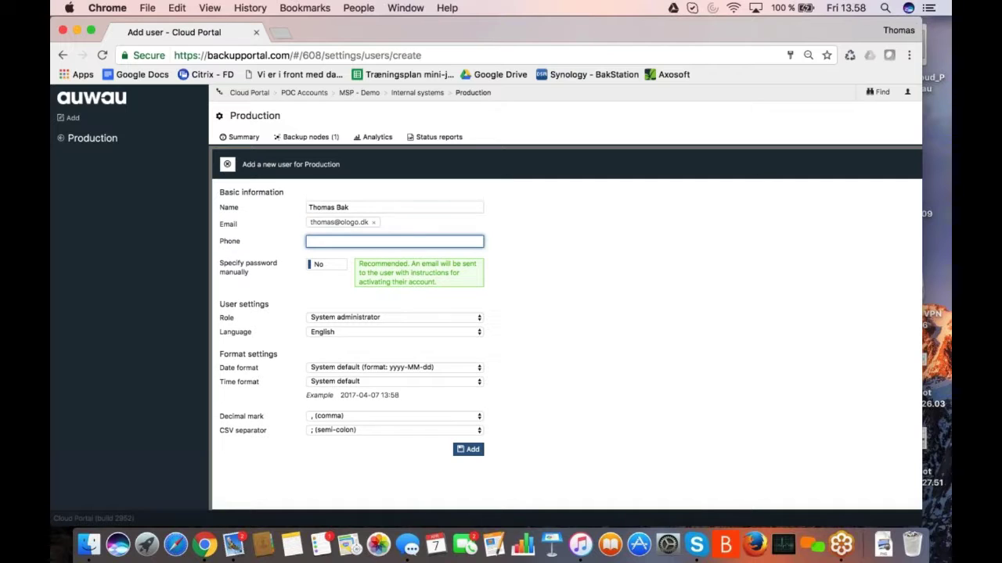
click(391, 317)
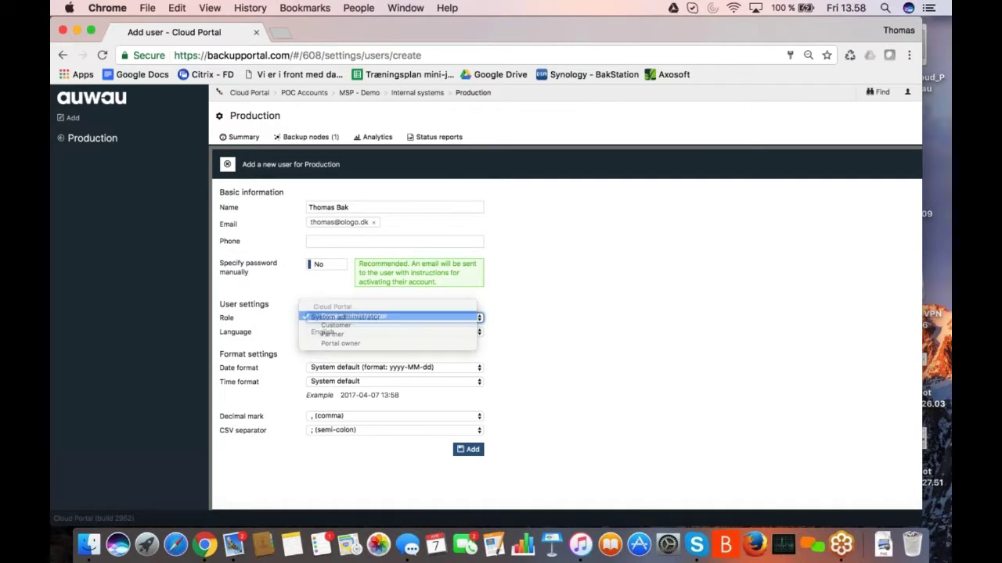
click(344, 327)
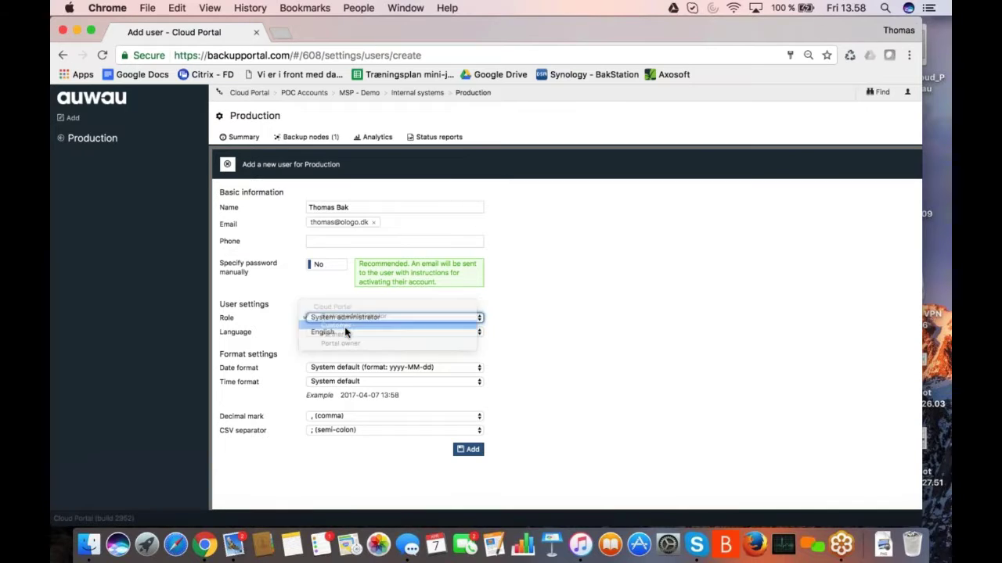
click(470, 452)
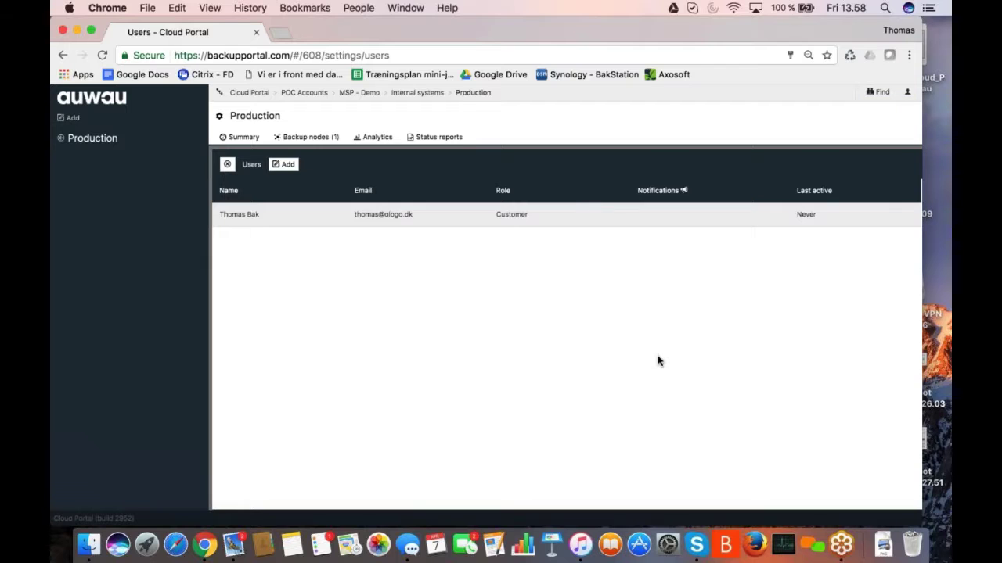
- Switch to Apple Mail and open the new Cloud Portal welcome message in its own window
click(235, 546)
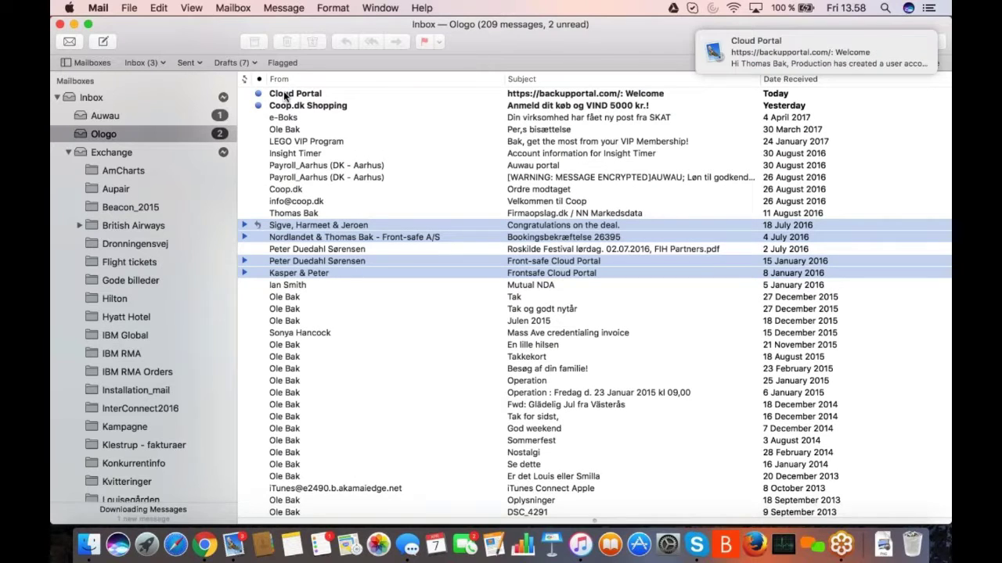
click(287, 95)
double_click(287, 95)
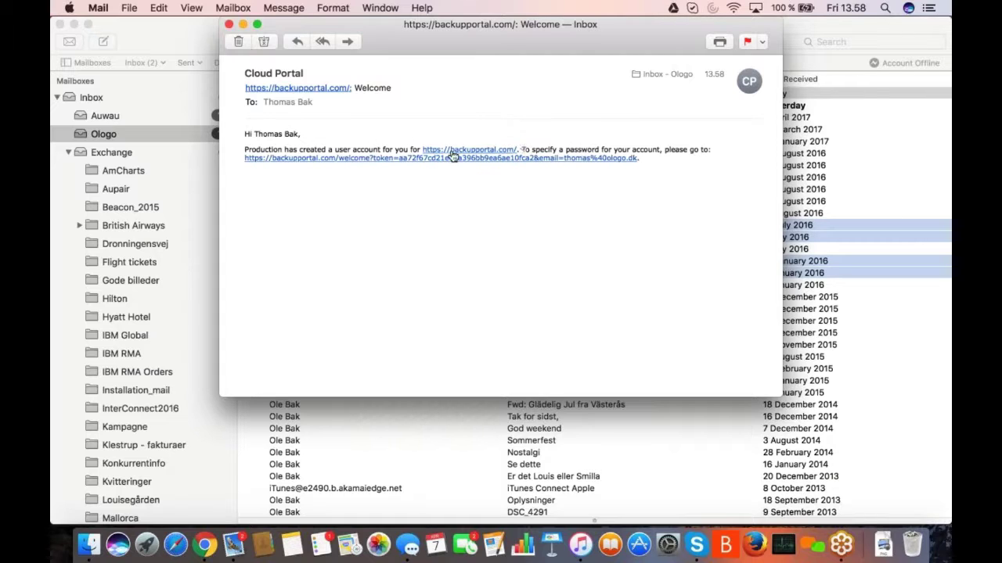
- Activate the account via the welcome link with a password, then view Production's status report
click(450, 159)
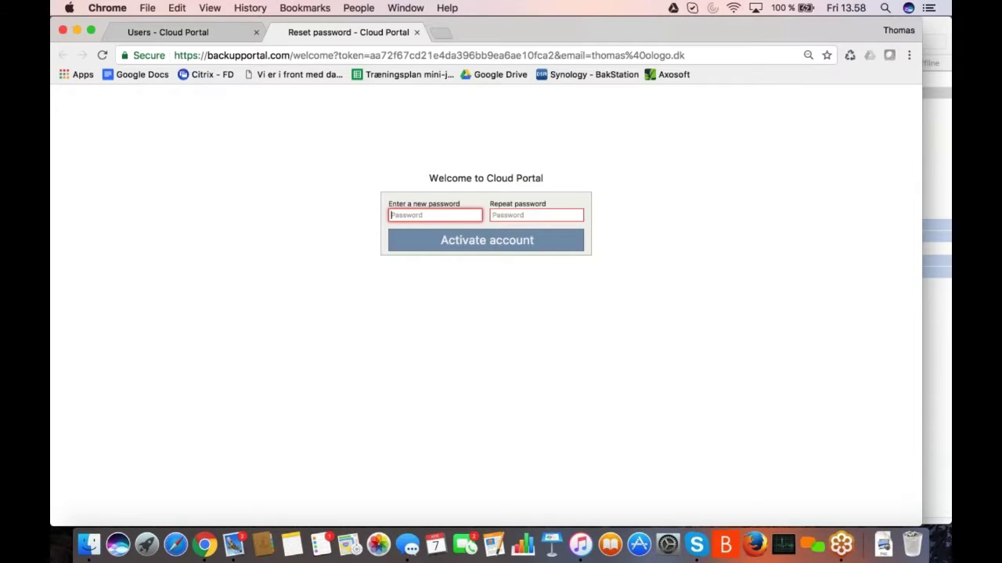
text(a)
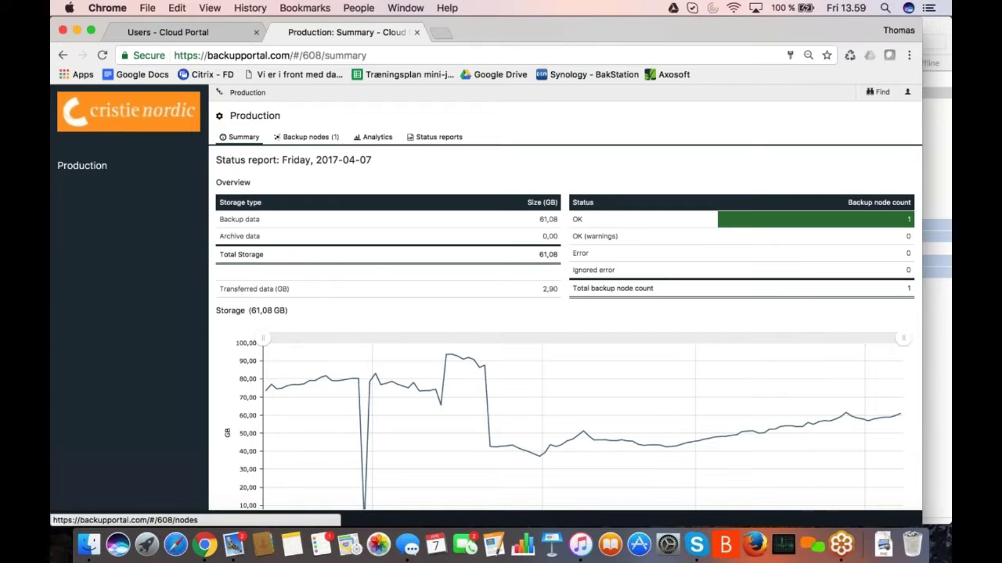
click(219, 118)
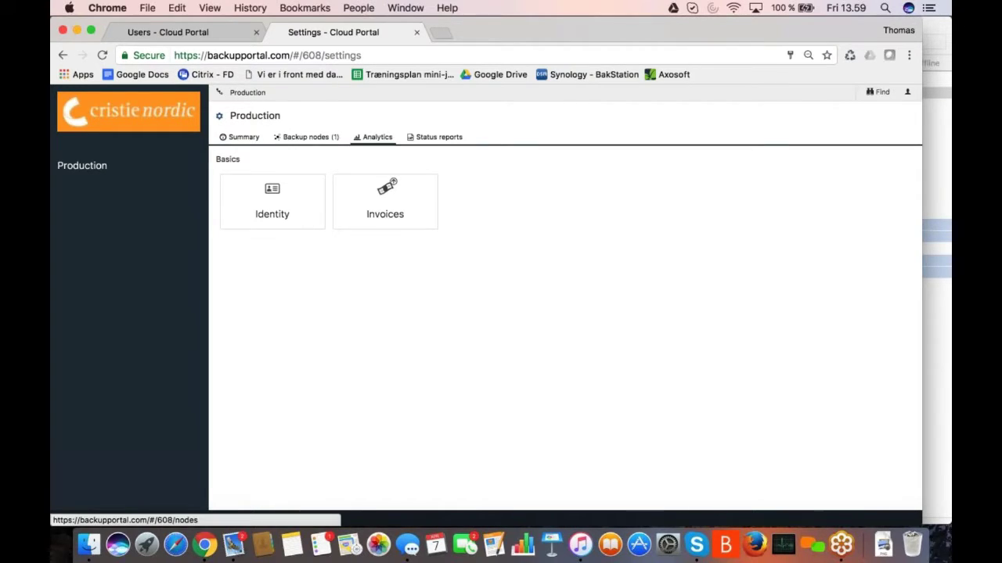
click(436, 145)
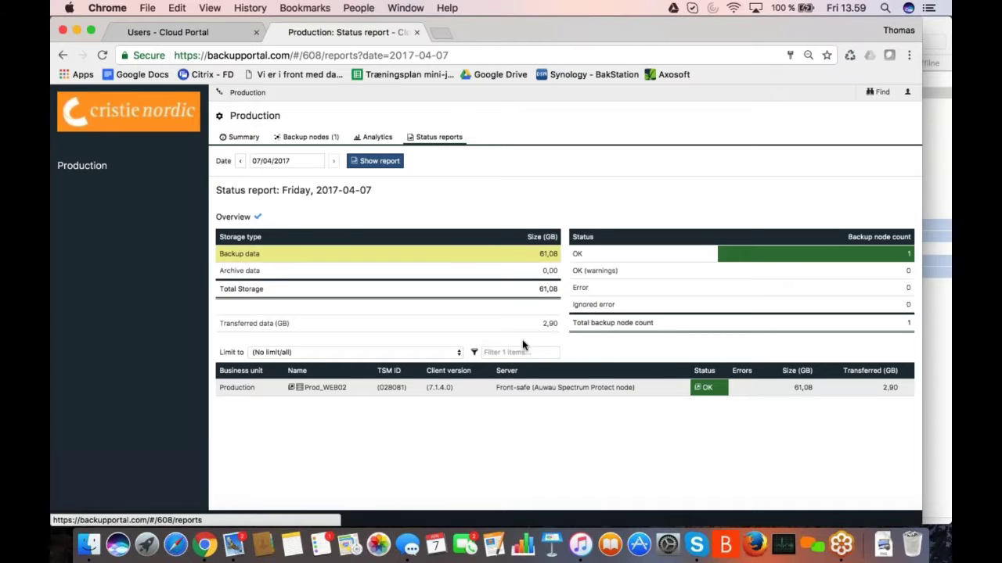
- Sign the customer out, close the sign-in tab and reload the Users page
click(907, 92)
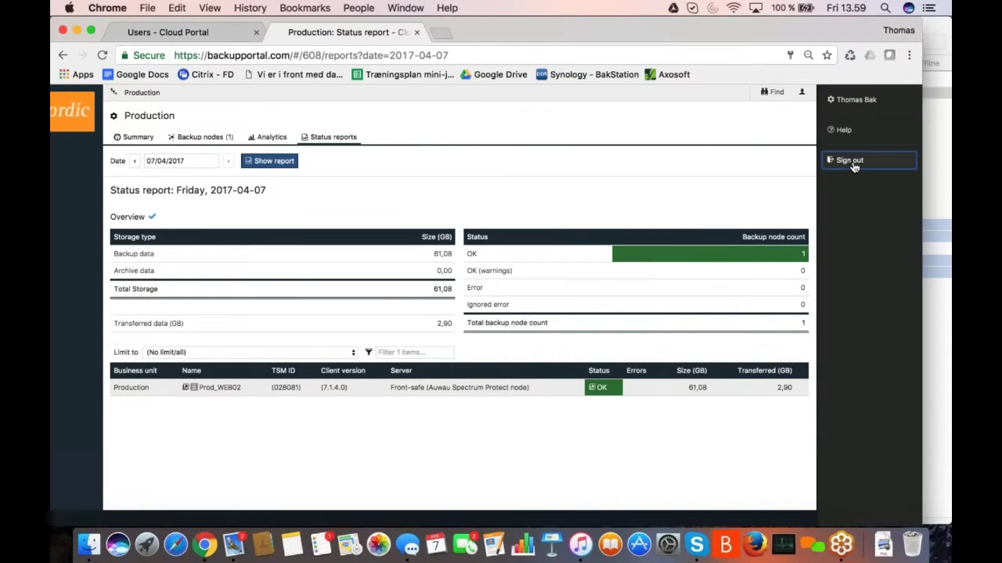
click(851, 161)
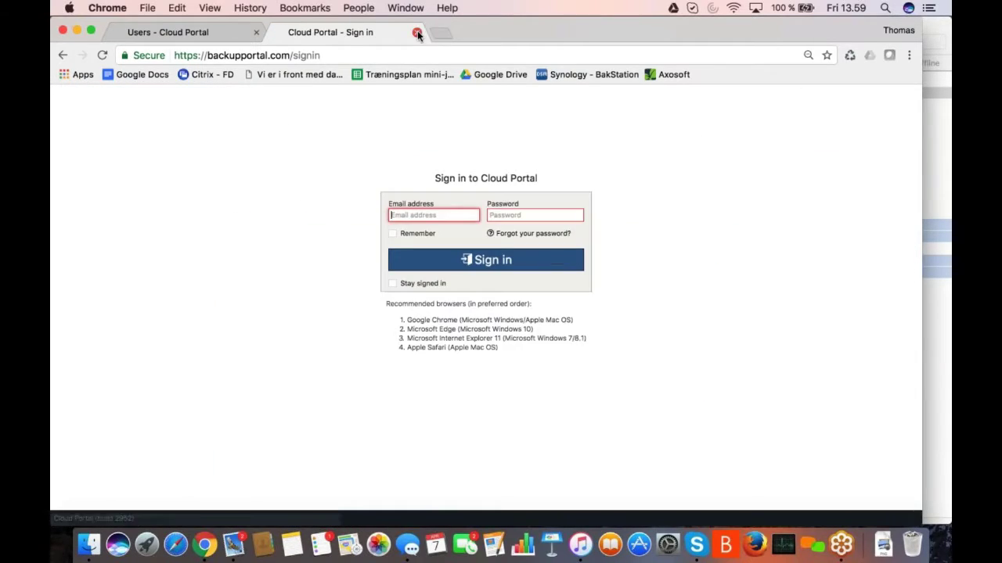
click(417, 34)
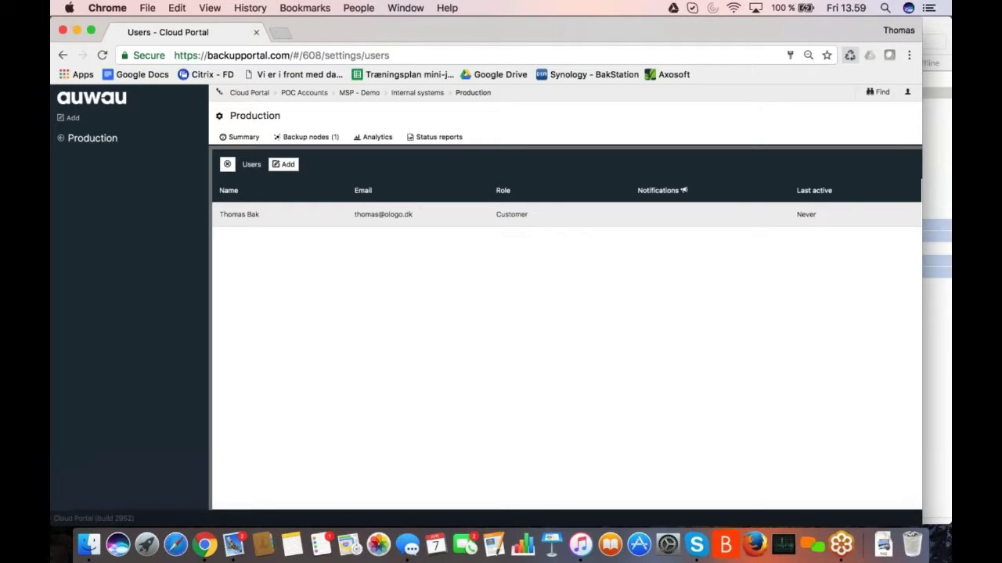
click(850, 54)
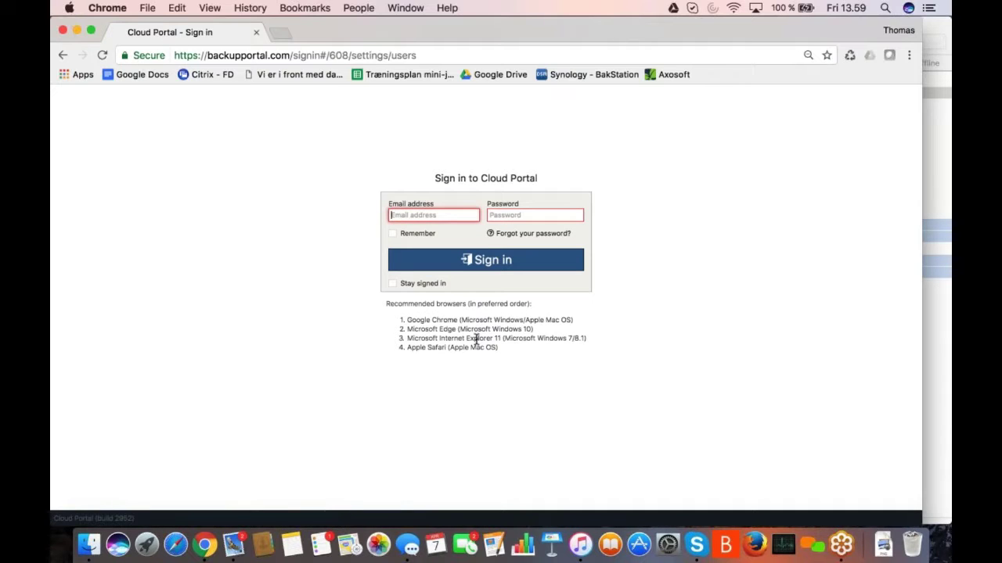
- Sign back in with the administrator's e-mail address and password
text(tba)
key(Down)
key(Return)
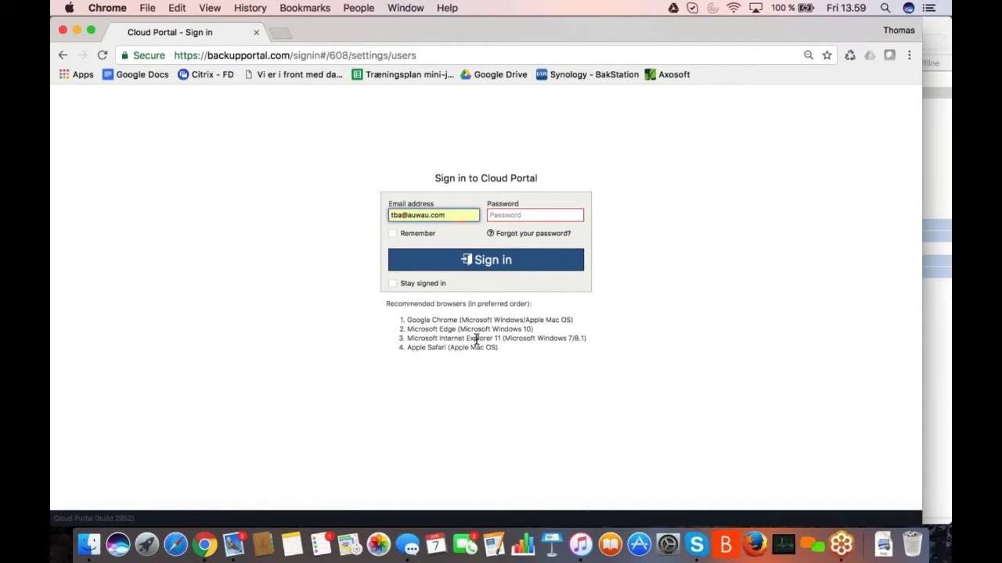
key(Tab)
text(p)
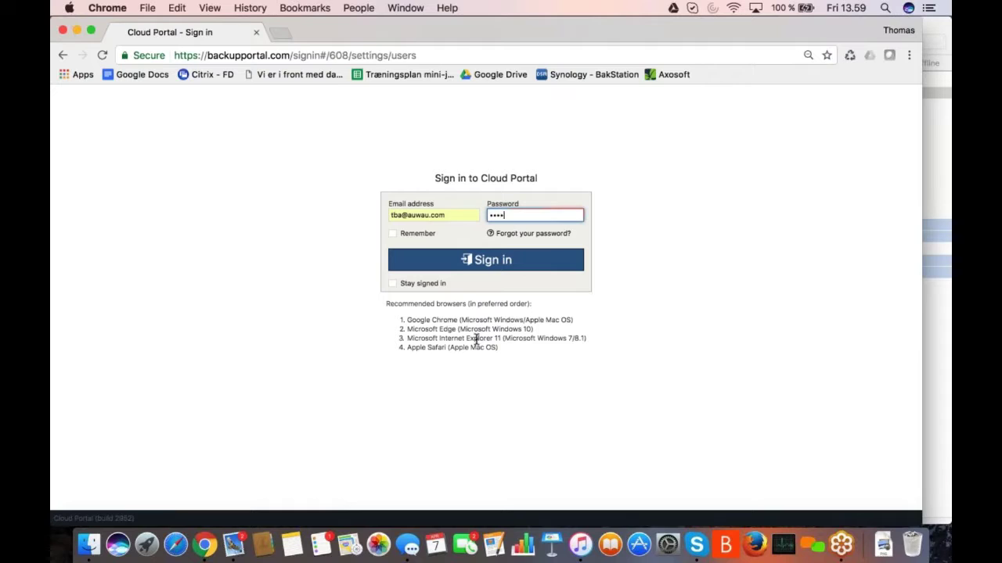
key(Return)
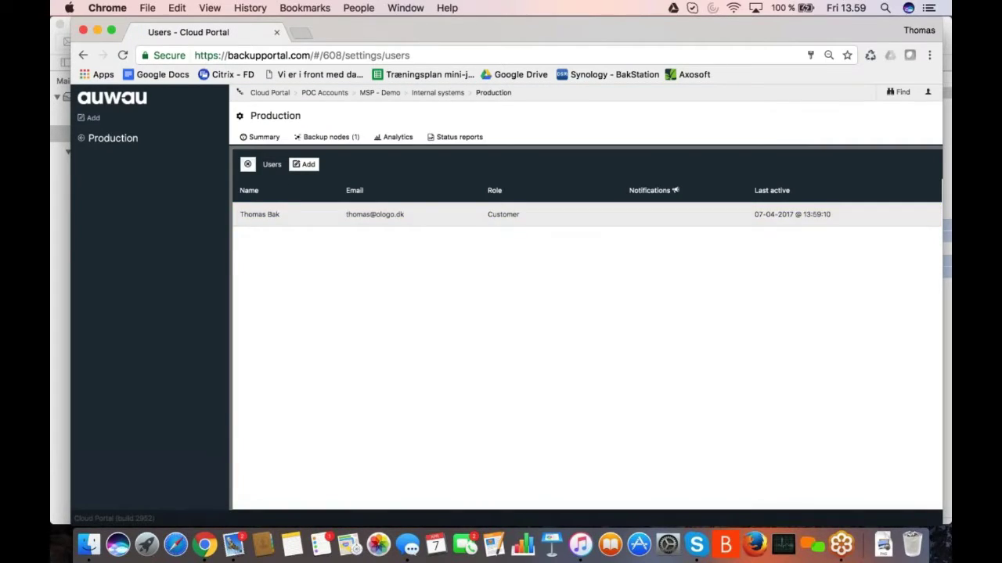
- Open Production's Status reports subscriber list and start a new subscriber
click(451, 139)
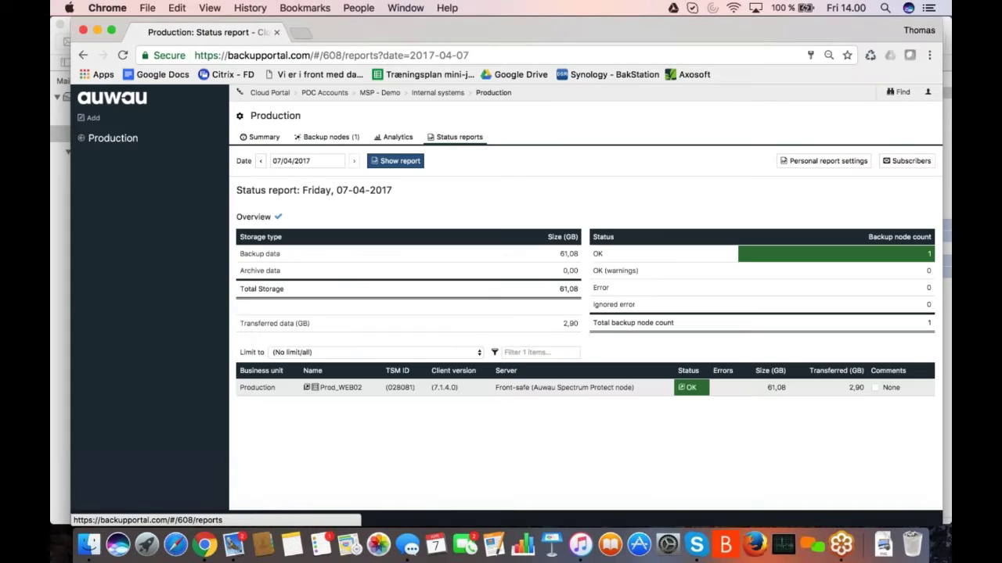
click(909, 163)
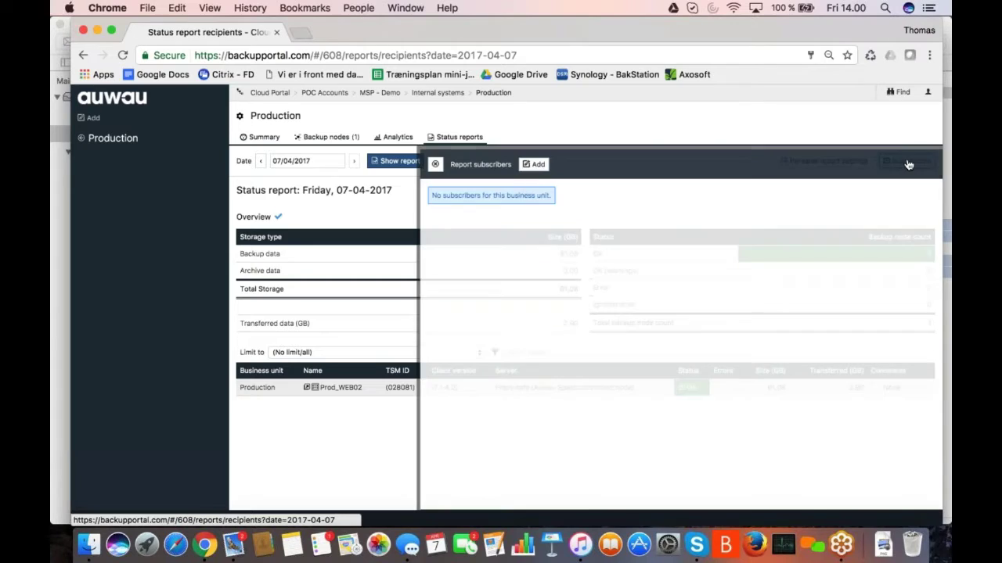
click(349, 166)
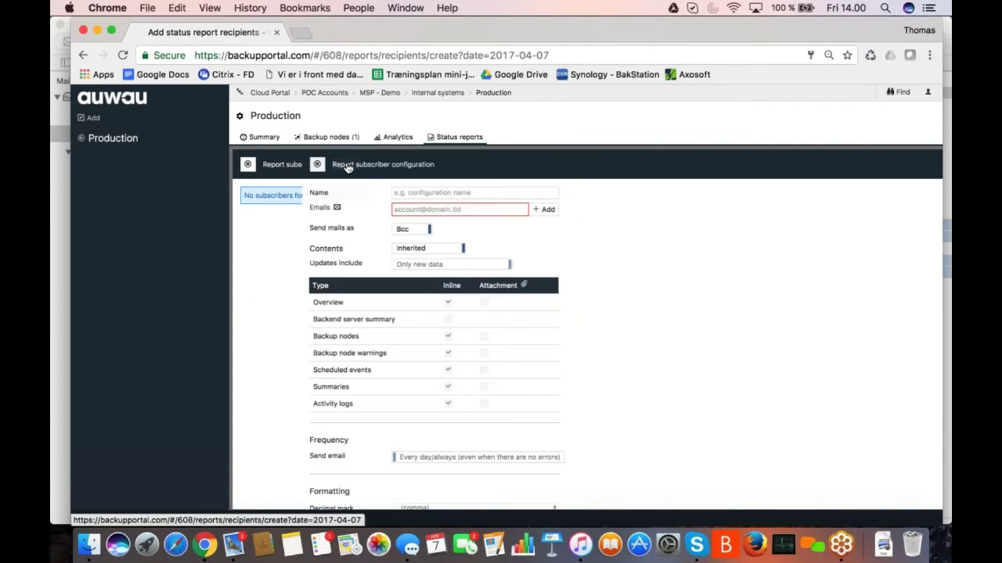
- Enter the subscriber's name and e-mail, keep daily frequency with inherited content, and save
click(353, 191)
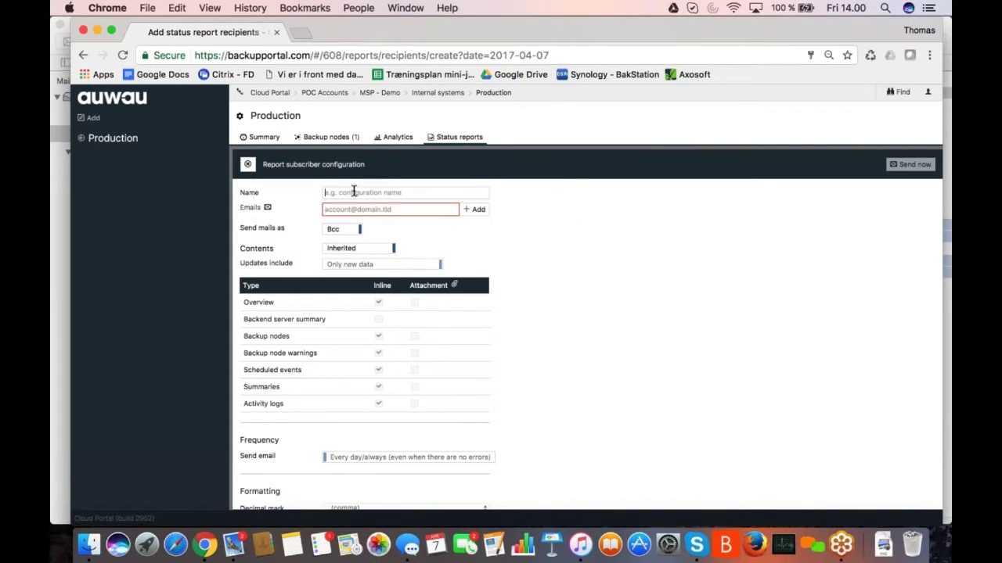
text(Thomas)
key(Tab)
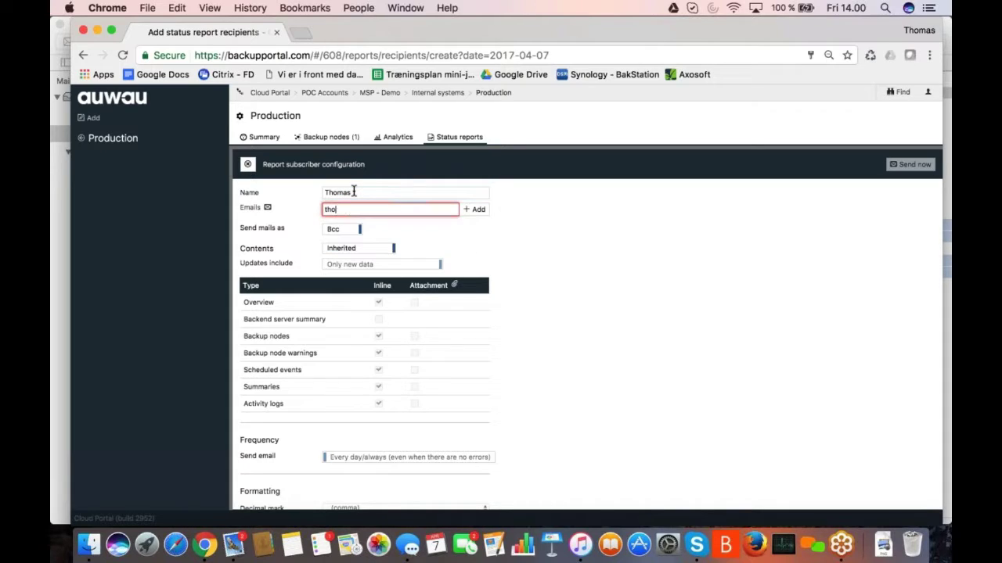
key(Return)
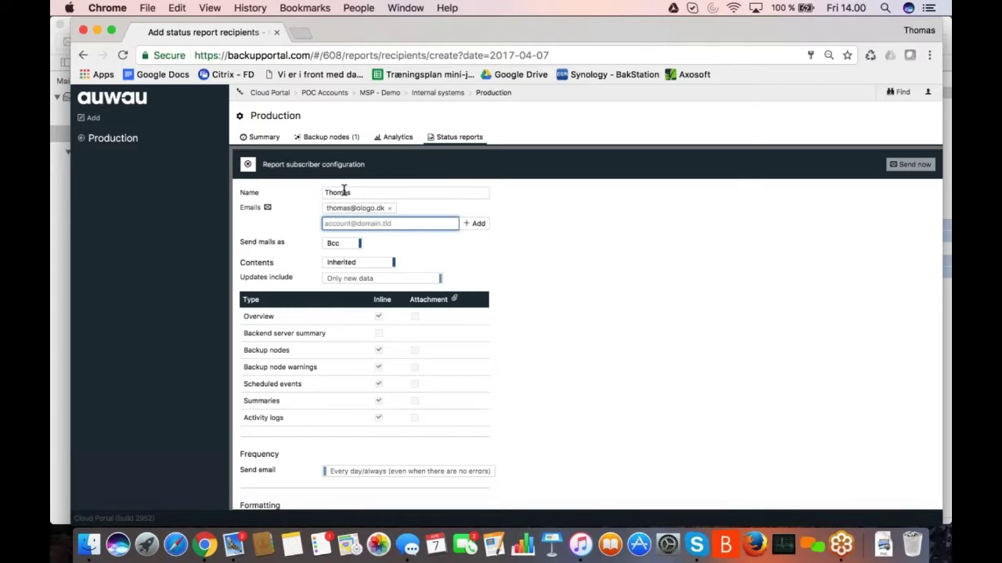
scroll(352, 264, down, 1)
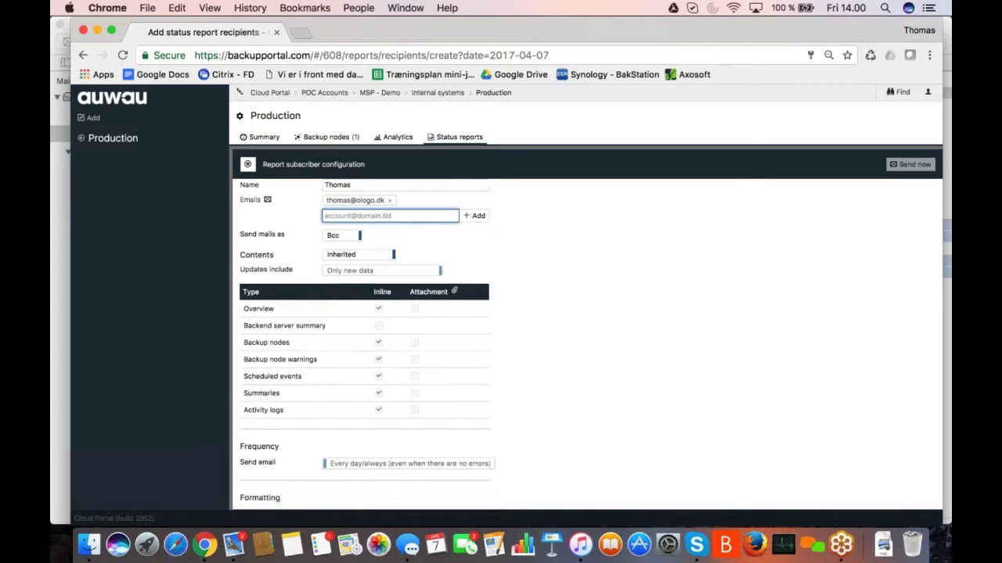
scroll(368, 343, down, 15)
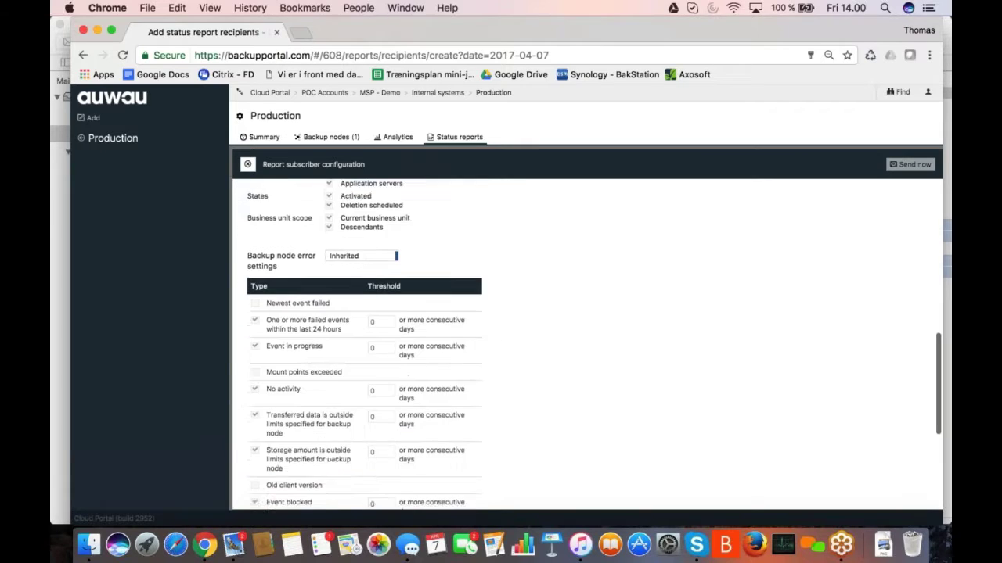
scroll(470, 438, down, 5)
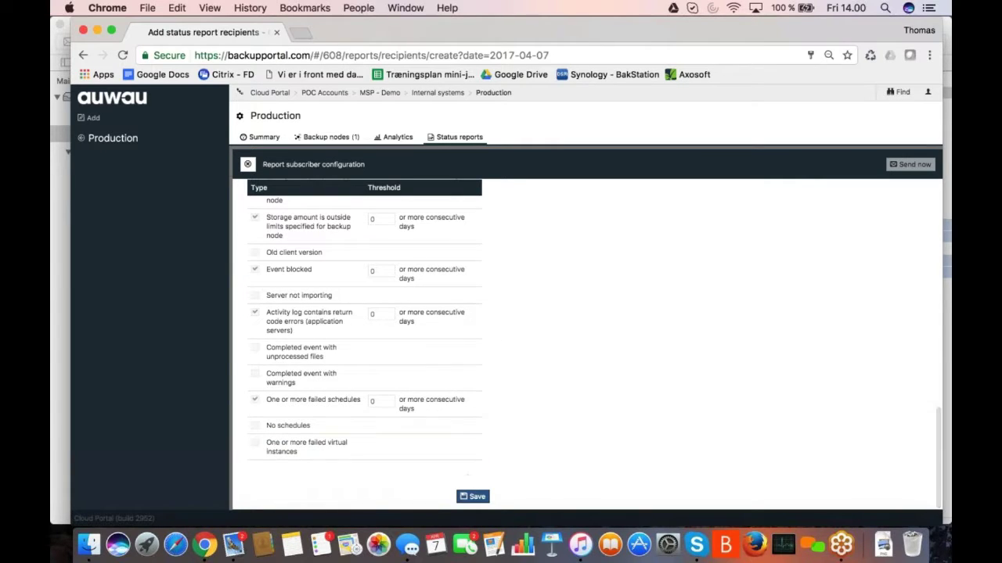
click(465, 497)
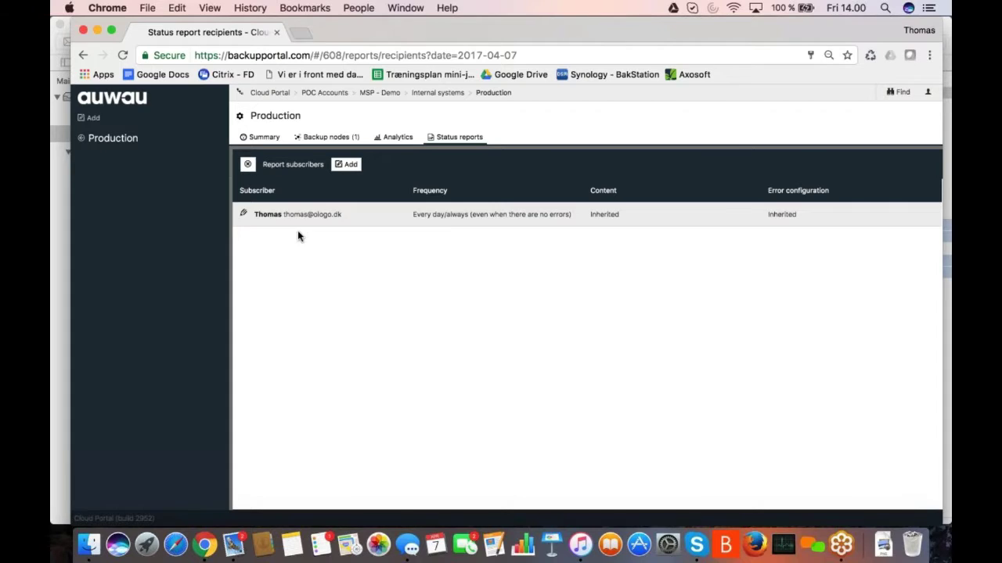
- Open the subscriber's configuration and send the Production status report now
click(284, 216)
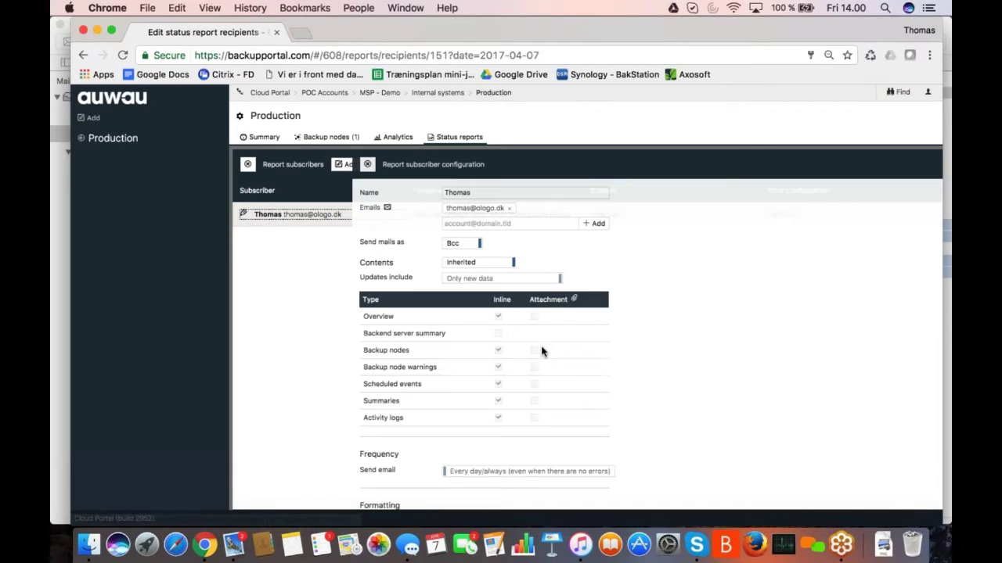
click(908, 165)
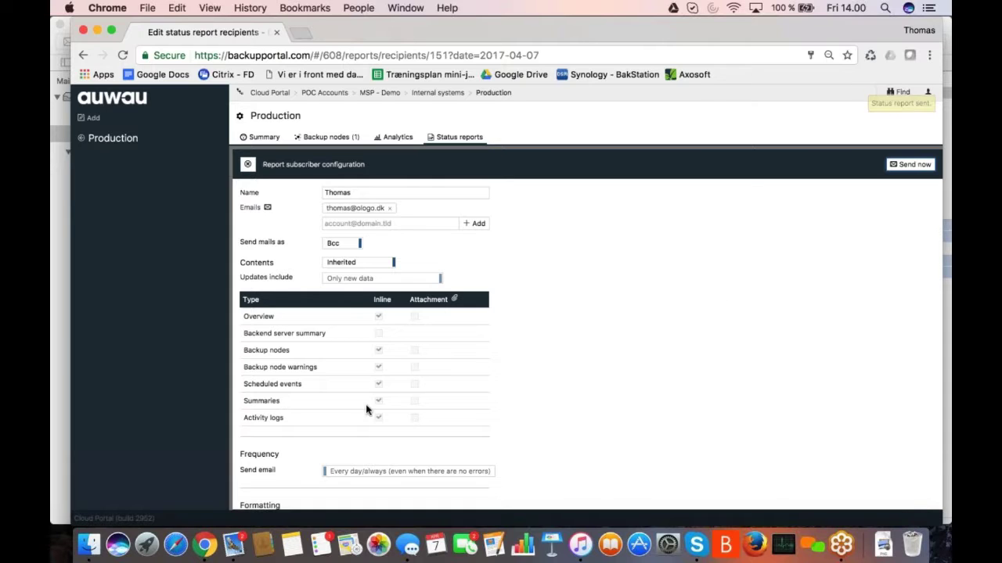
- In Apple Mail, close and delete the Cloud Portal welcome email
click(234, 546)
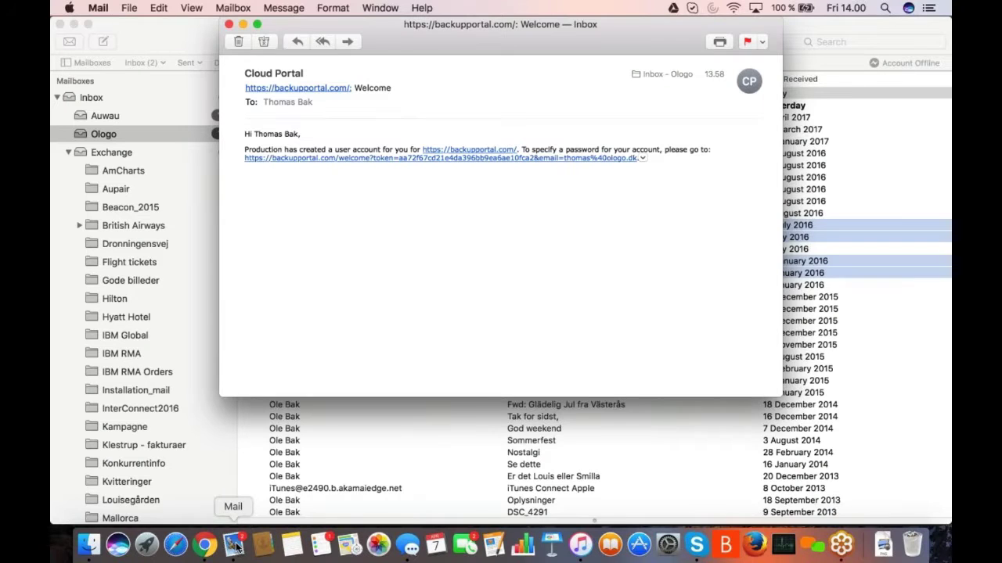
key(super+w)
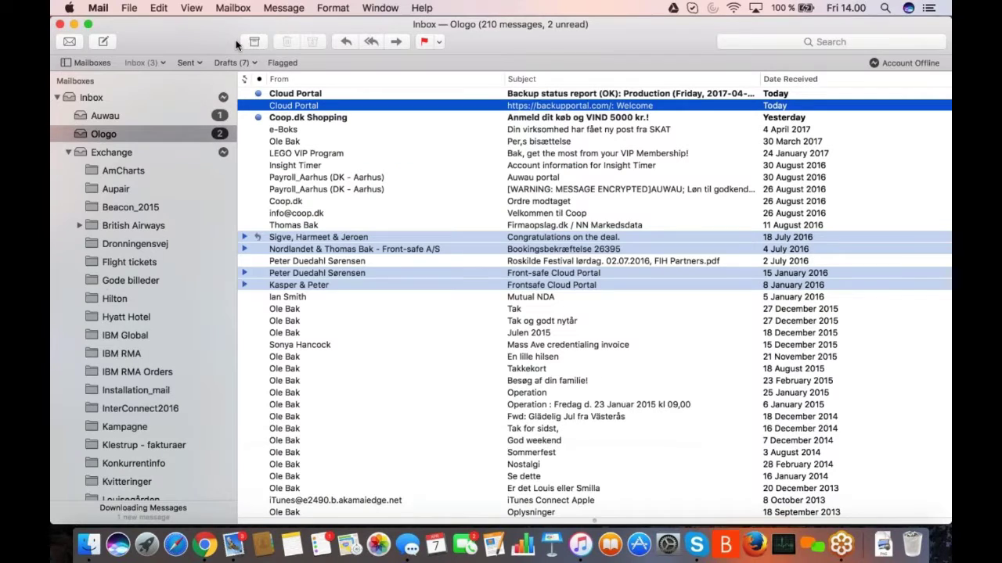
key(BackSpace)
- Read through the Production backup status report email, delete it and close Mail
double_click(303, 95)
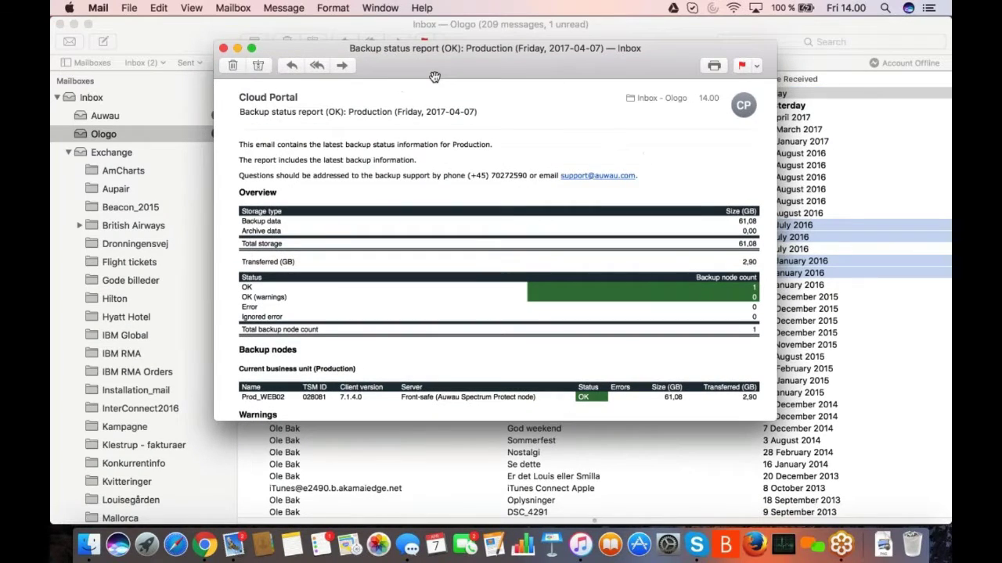
drag(434, 76, 426, 102)
scroll(440, 346, down, 5)
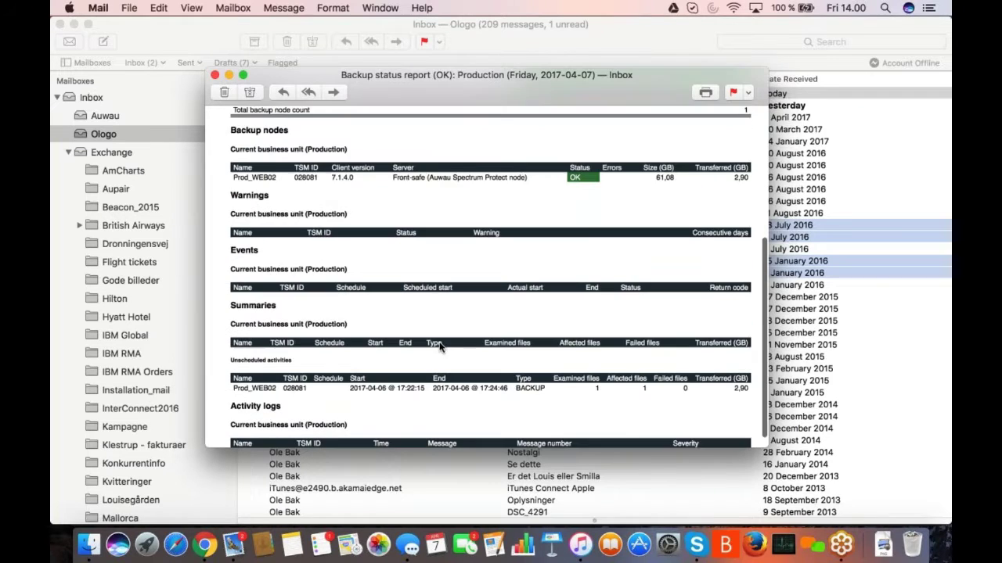
scroll(440, 347, up, 5)
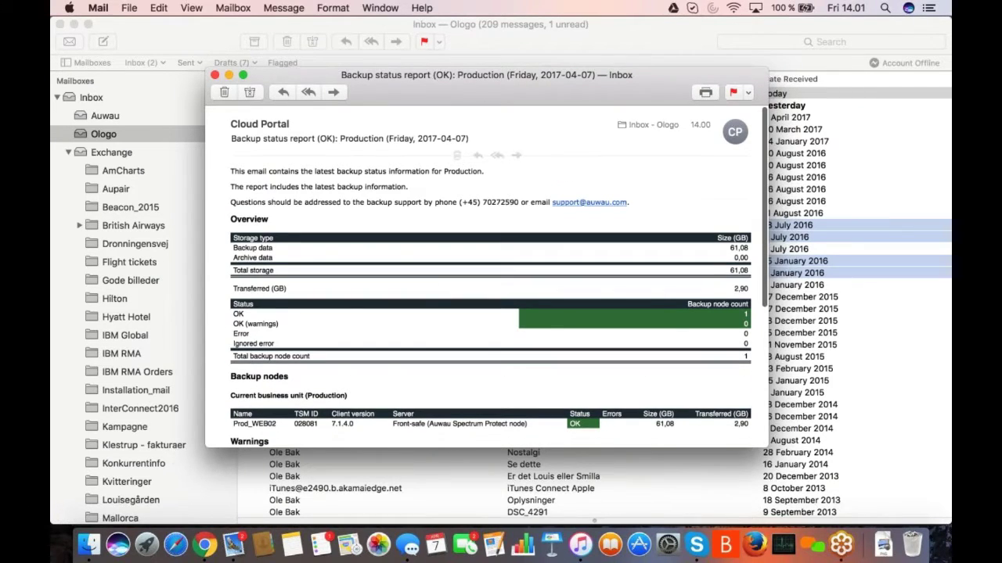
click(224, 93)
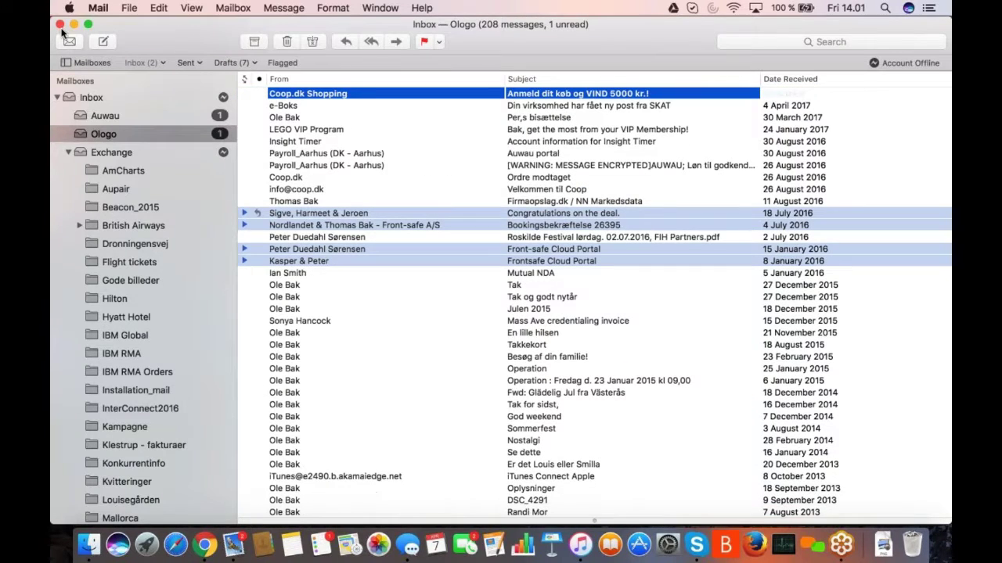
click(60, 24)
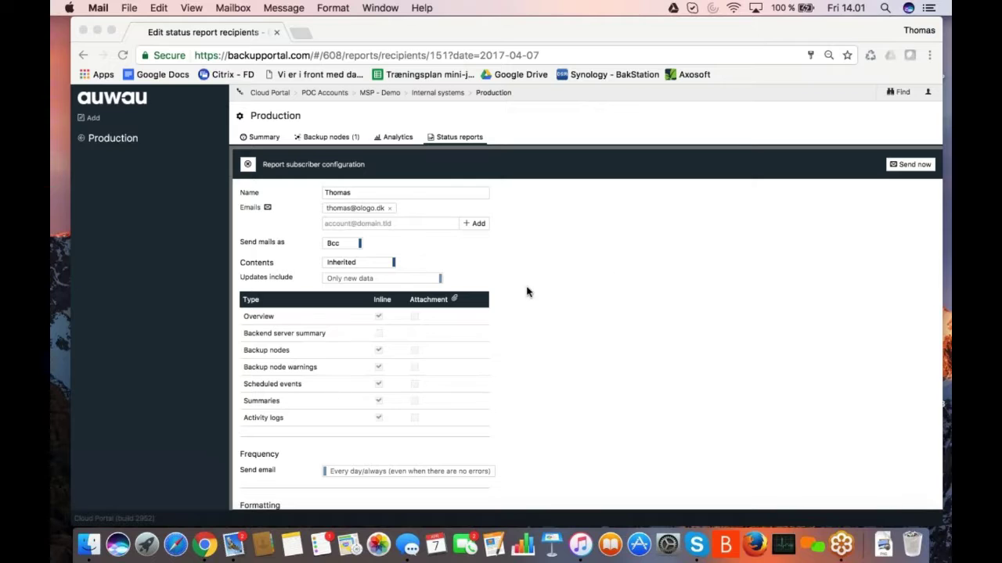
- Close the subscriber configuration and report subscribers panels in the portal
click(248, 166)
click(248, 165)
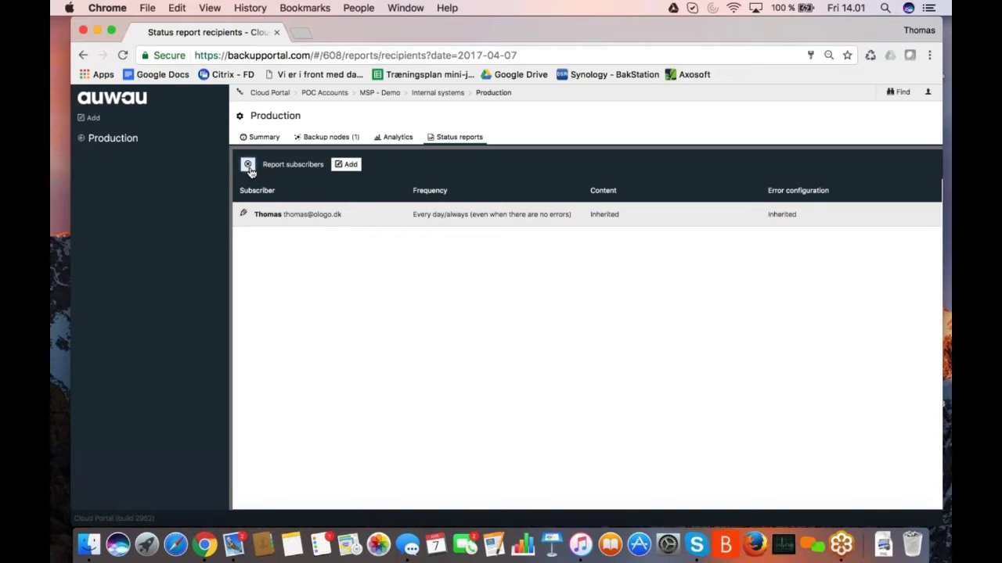
click(247, 164)
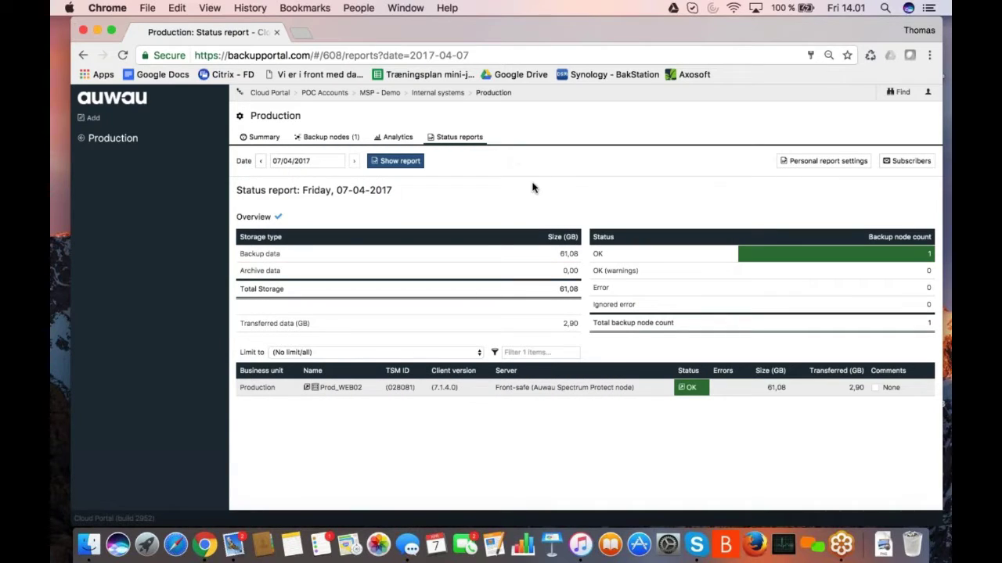
- From the top-level Cloud Portal summary, find 'demo' and open the IBM demo unit
click(270, 92)
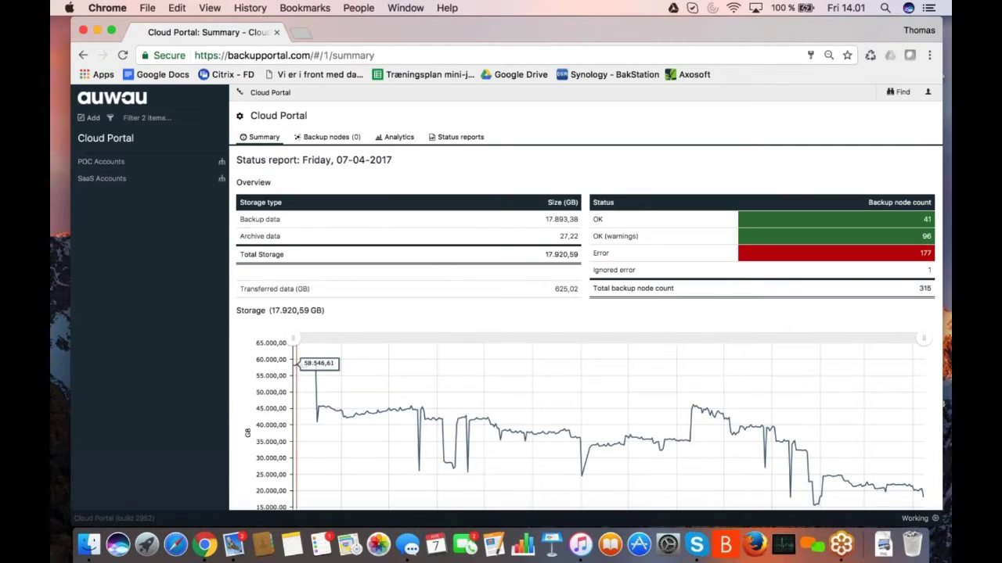
text(f)
text(demo)
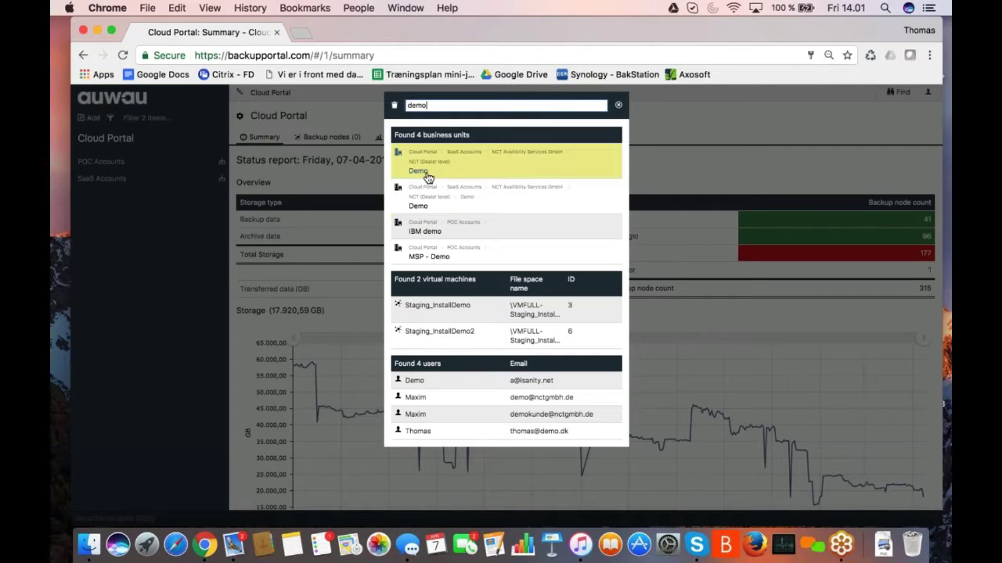
click(425, 233)
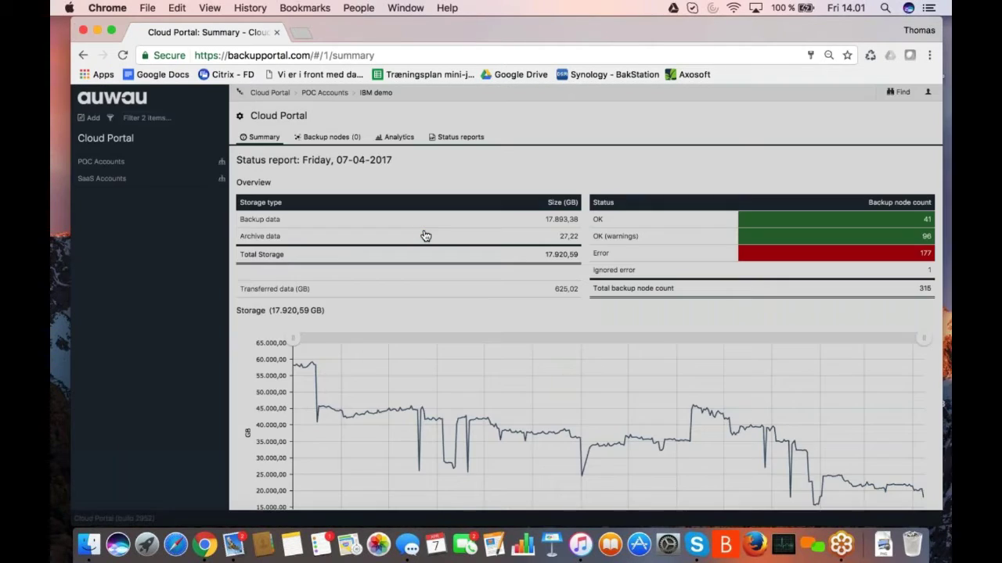
- Open the IBM demo business unit's Settings overview via its gear icon
click(240, 116)
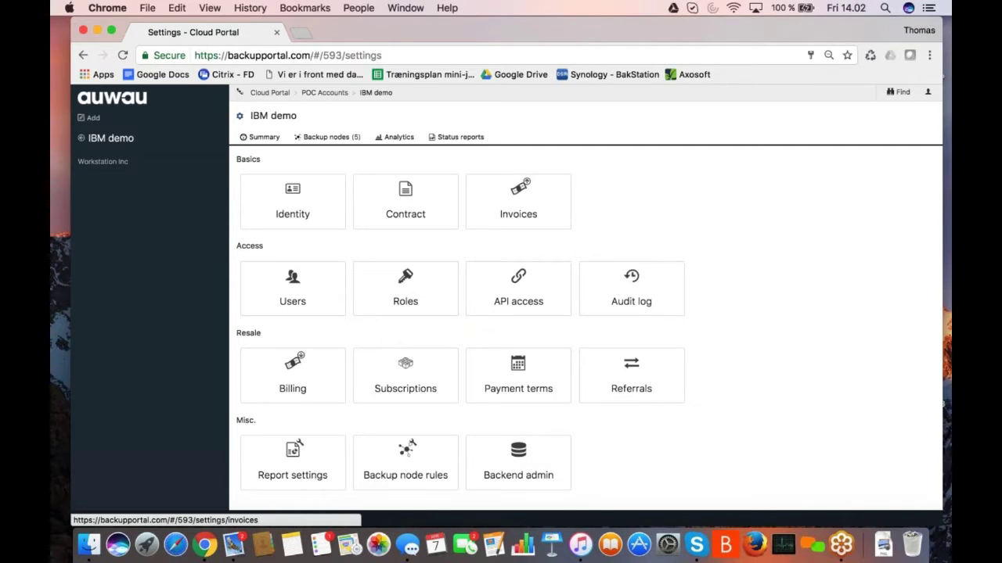
click(634, 277)
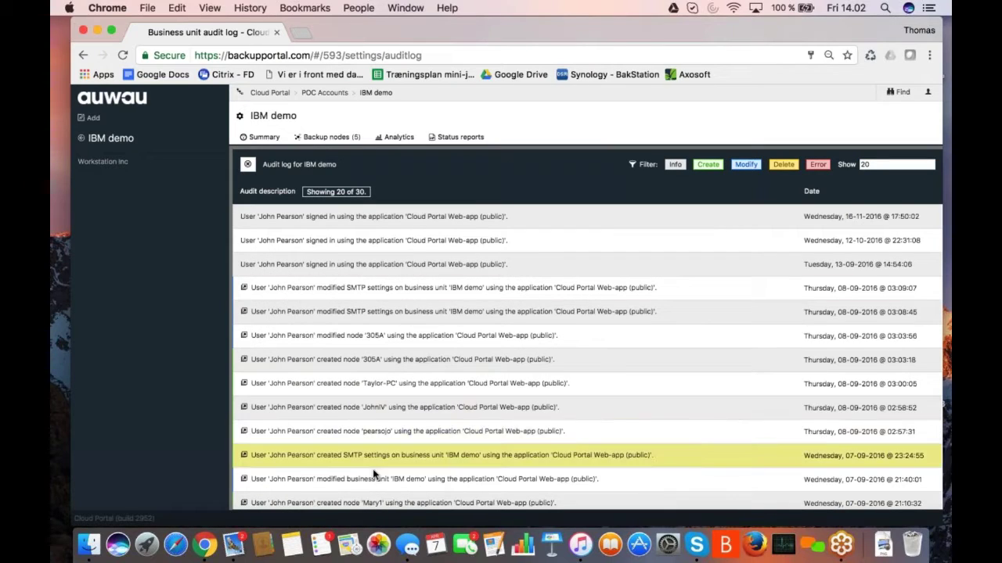
click(247, 165)
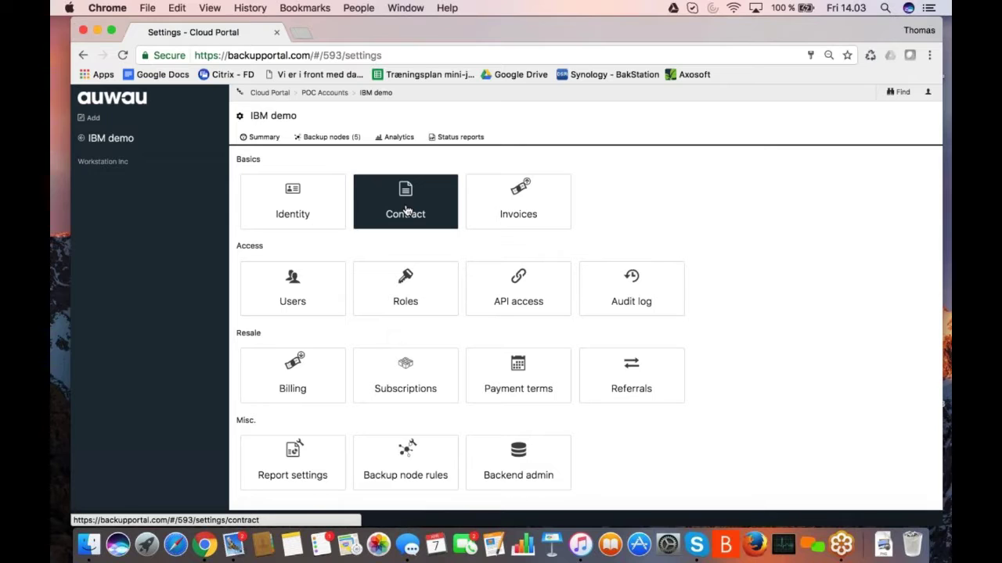
click(406, 209)
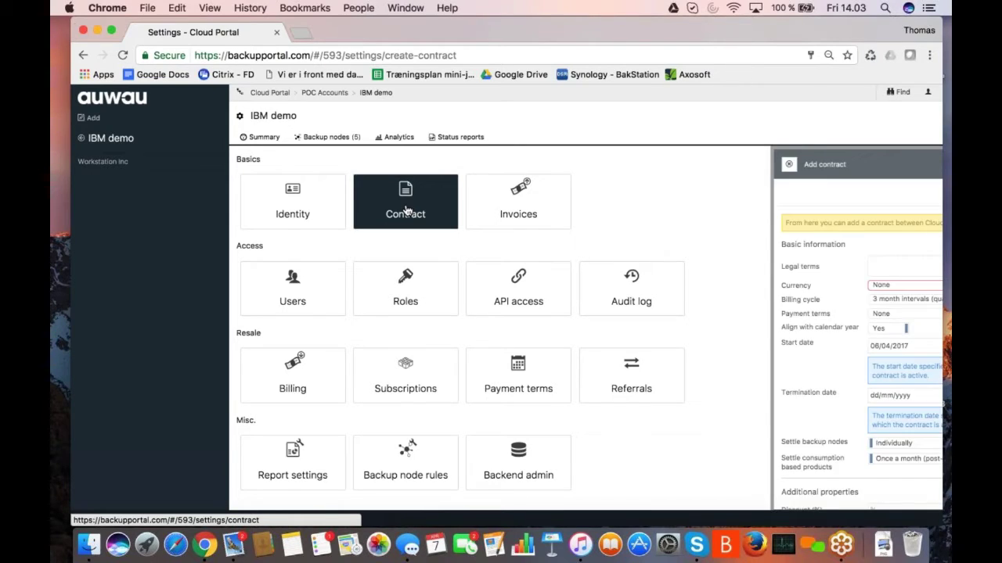
scroll(689, 358, down, 5)
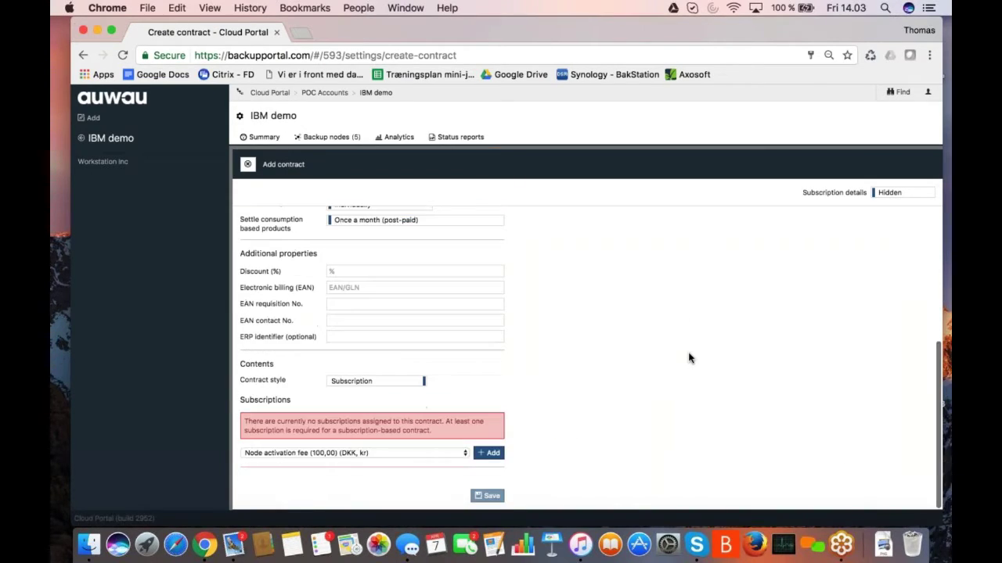
click(467, 454)
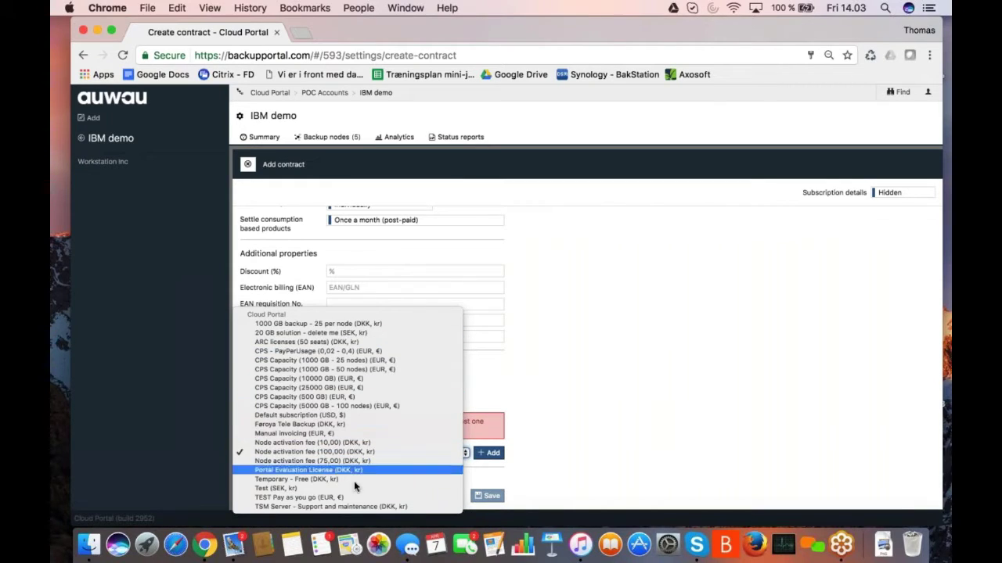
click(660, 370)
click(247, 165)
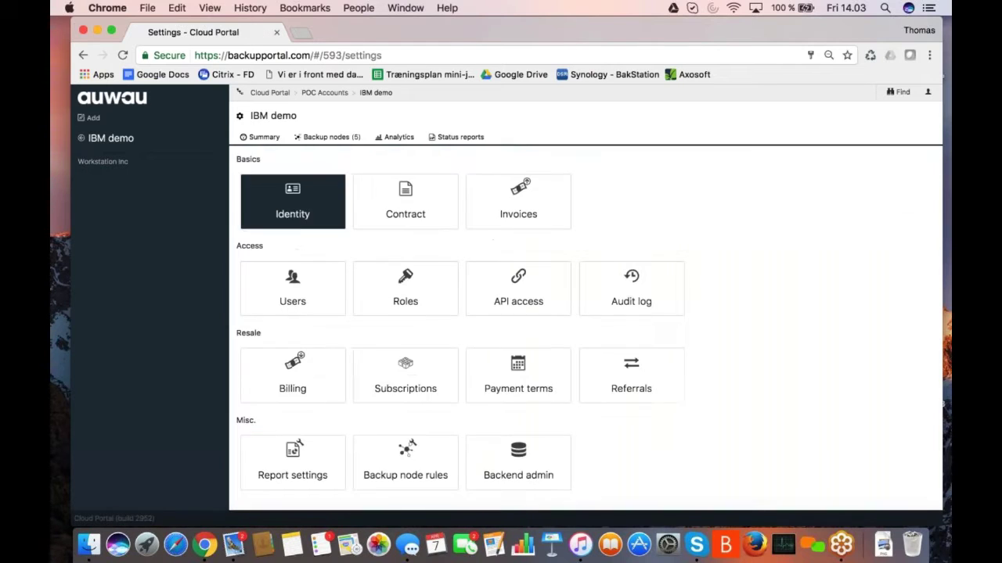
click(299, 380)
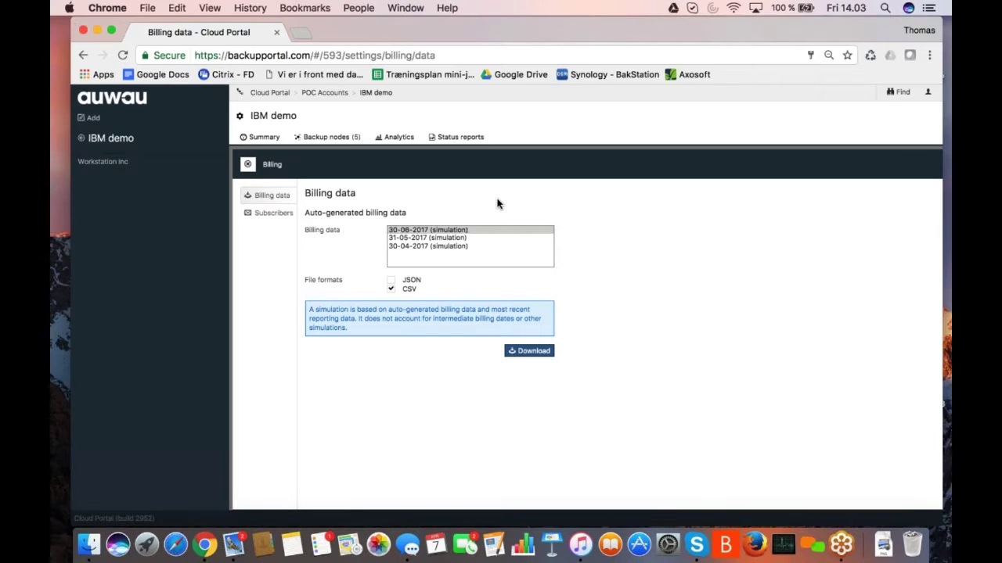
click(247, 163)
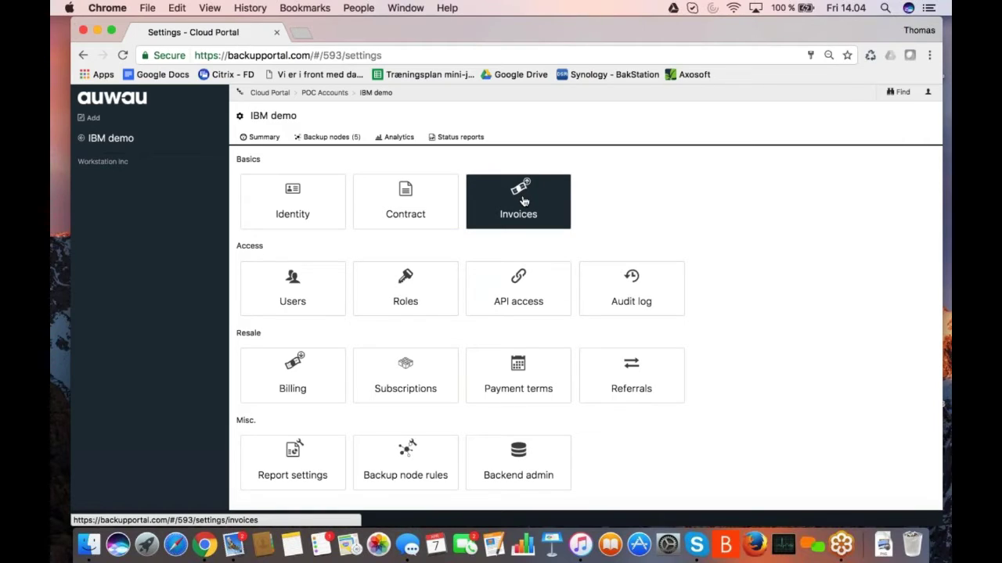
click(525, 201)
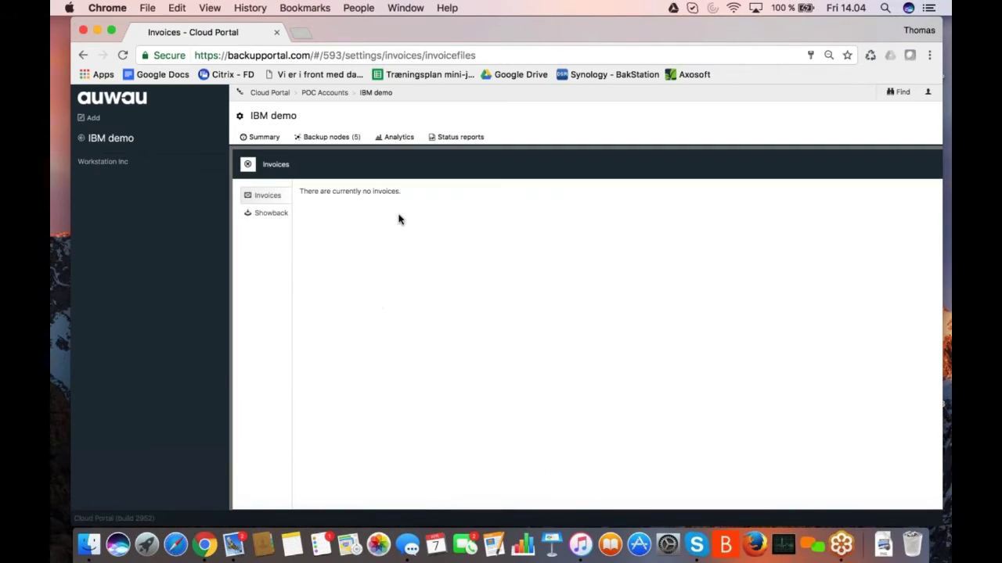
click(247, 165)
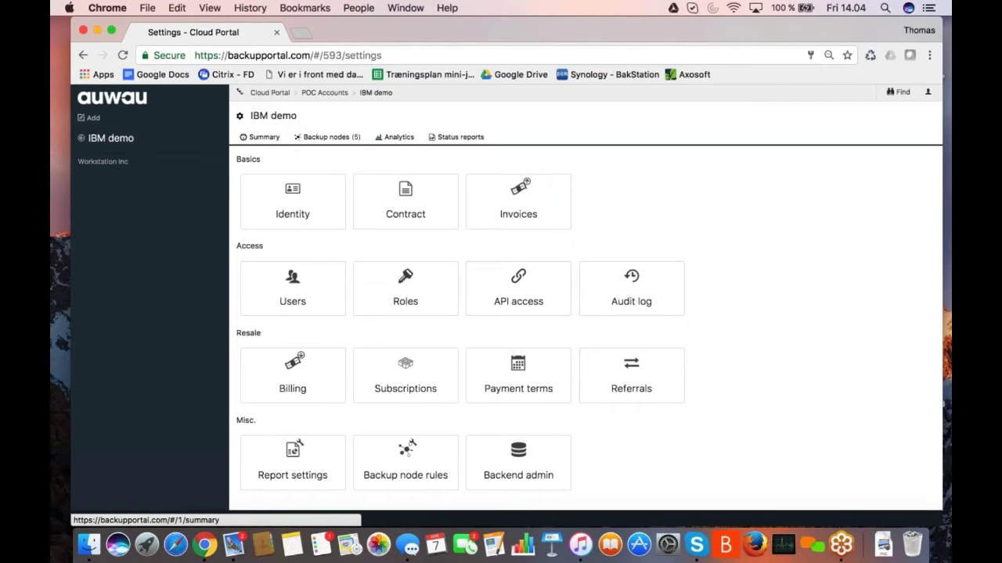
- Go back to the Cloud Portal summary showing the 07-04-2017 status report and 17.920,59 GB storage
click(274, 94)
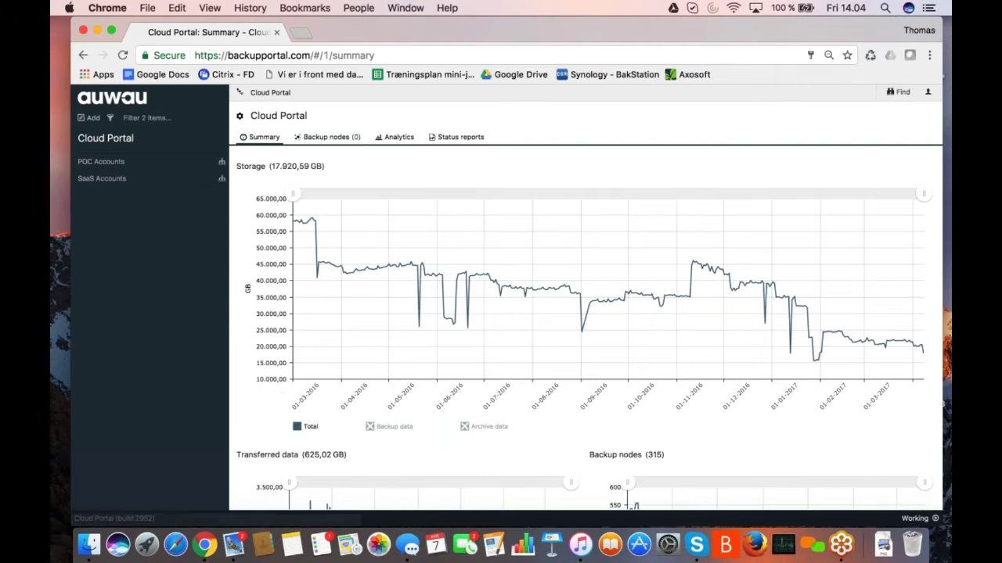
mouse_move(591, 445)
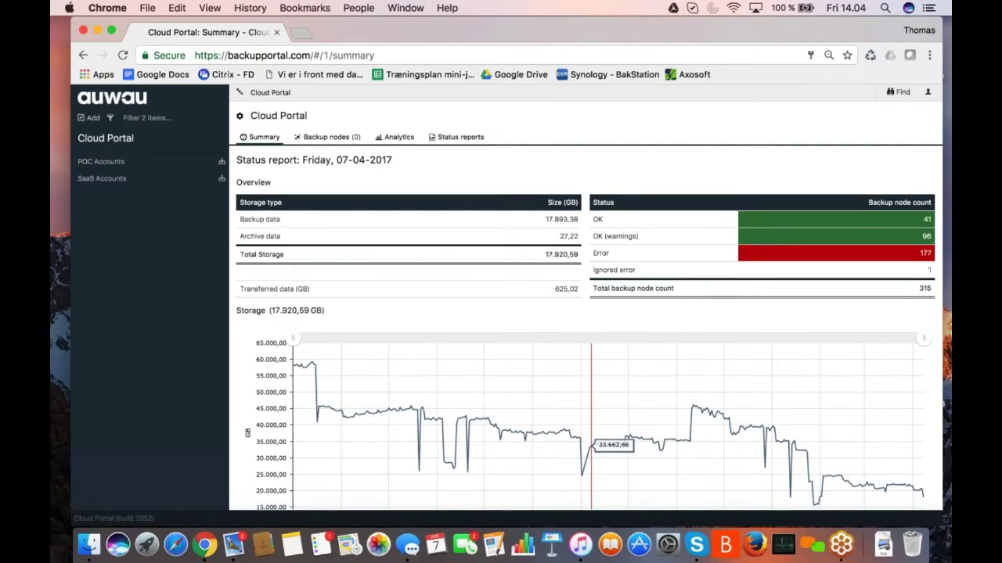